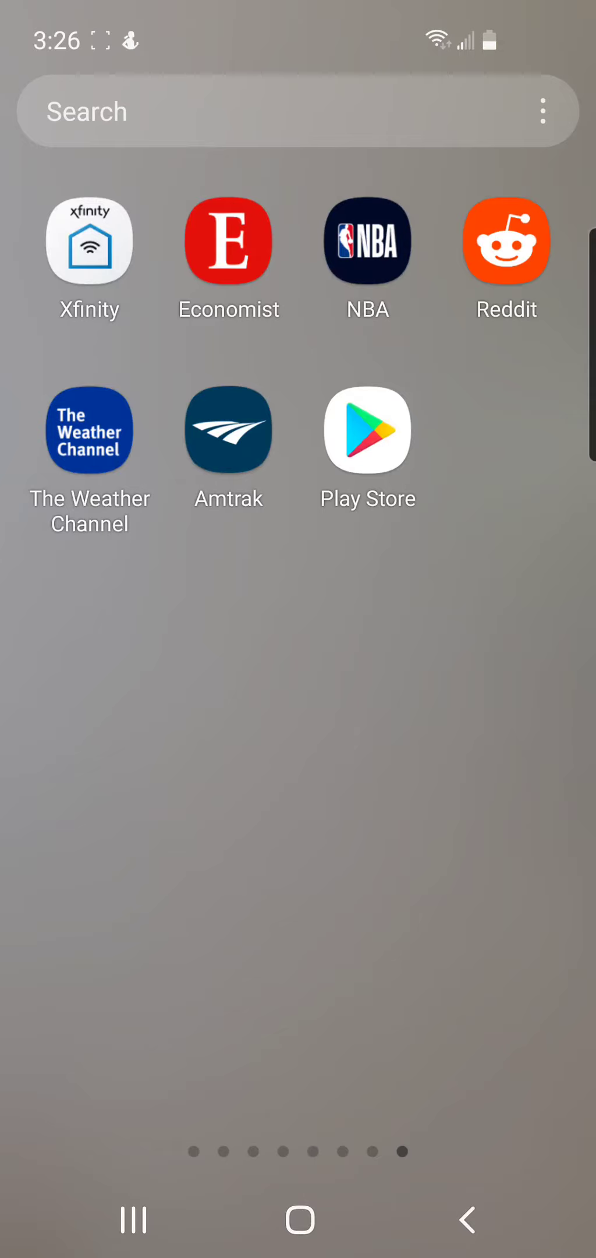
Step: Find KoBoCollect in the Play Store by searching 'kobocol', install it, and launch it
click(367, 430)
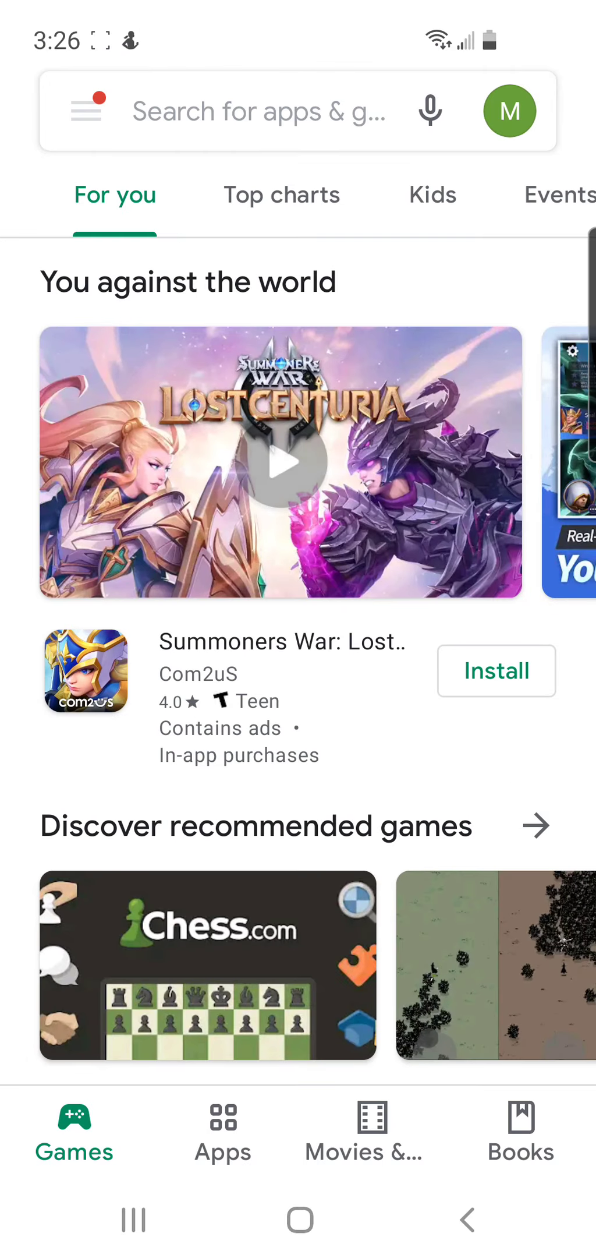
click(259, 111)
text(kobo)
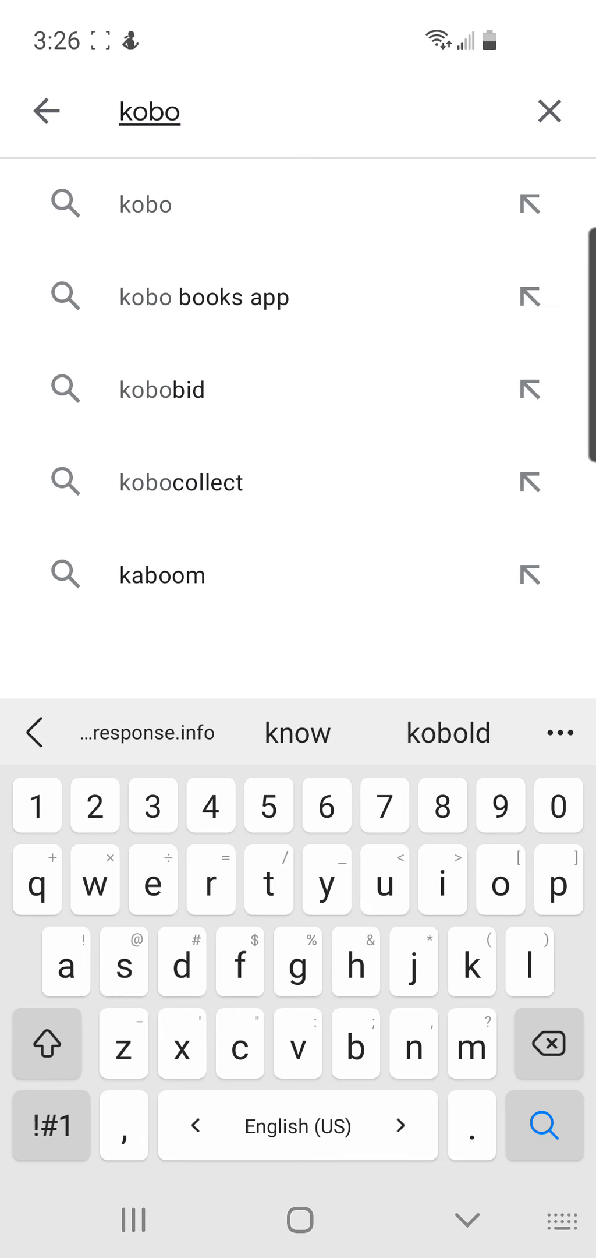
text(col)
click(184, 204)
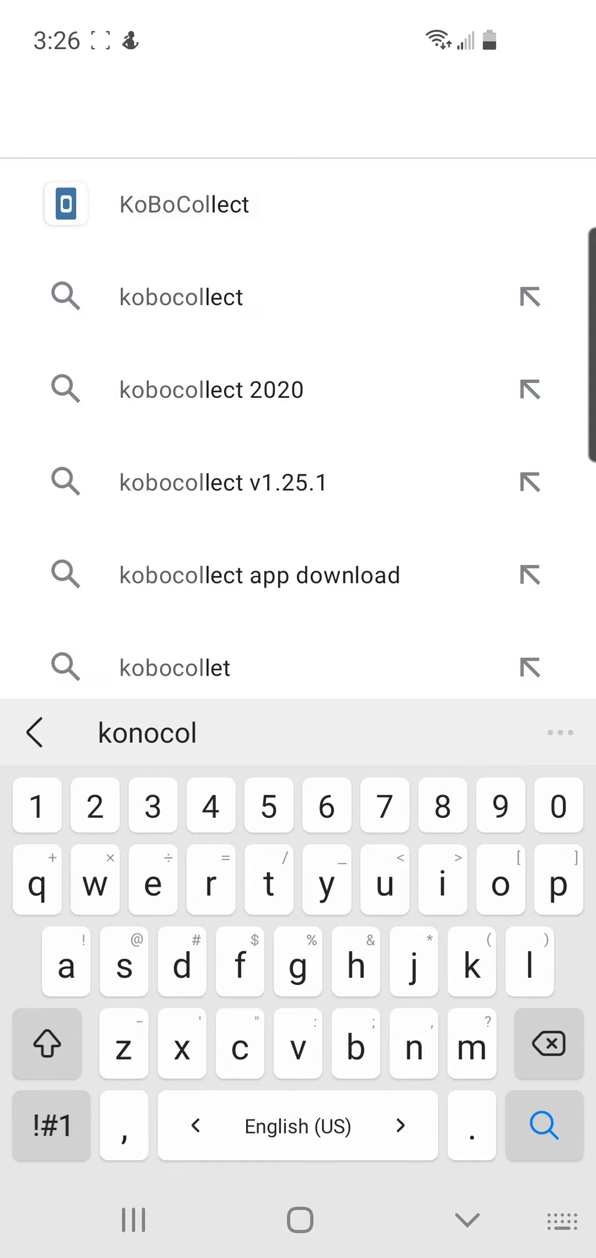
click(297, 482)
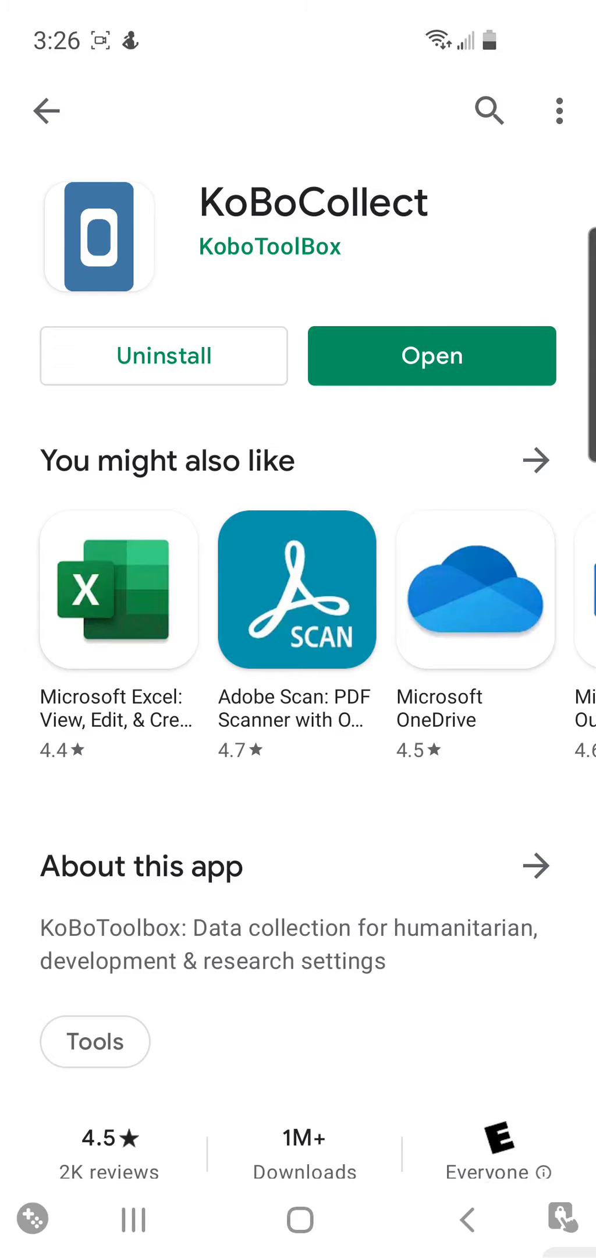
click(433, 356)
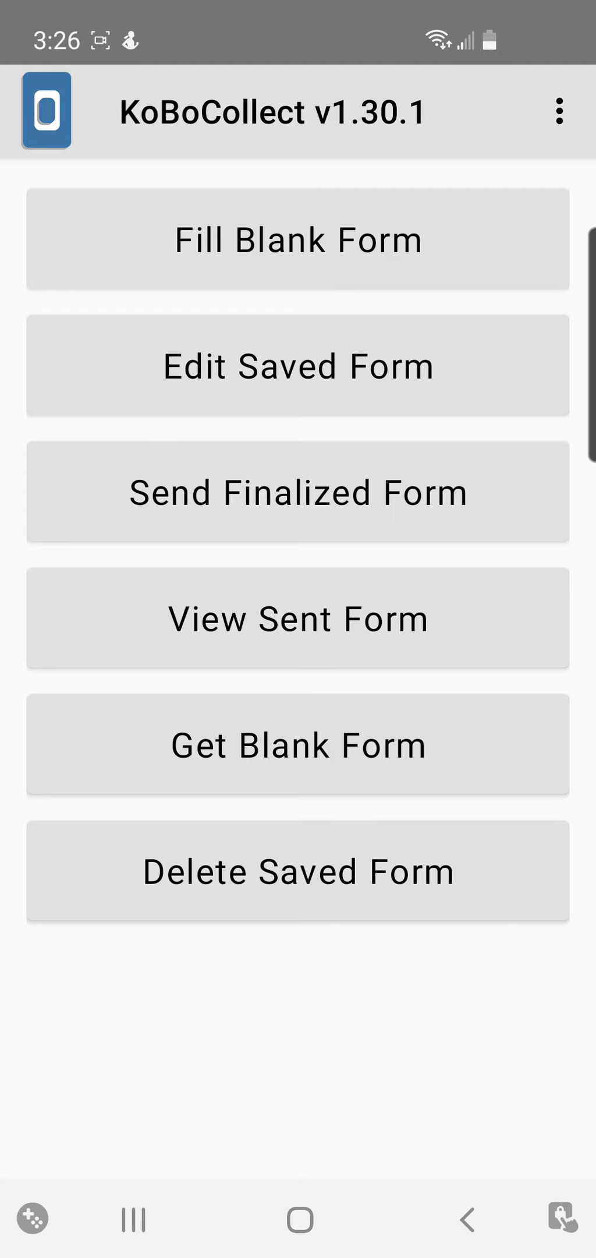
click(560, 111)
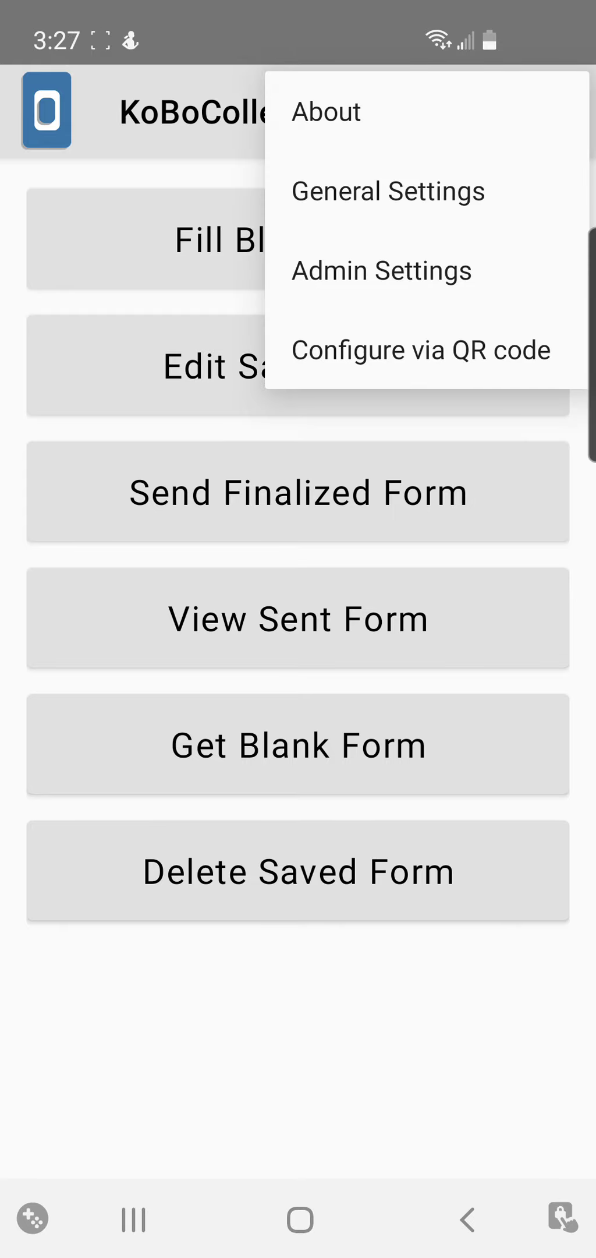
click(388, 191)
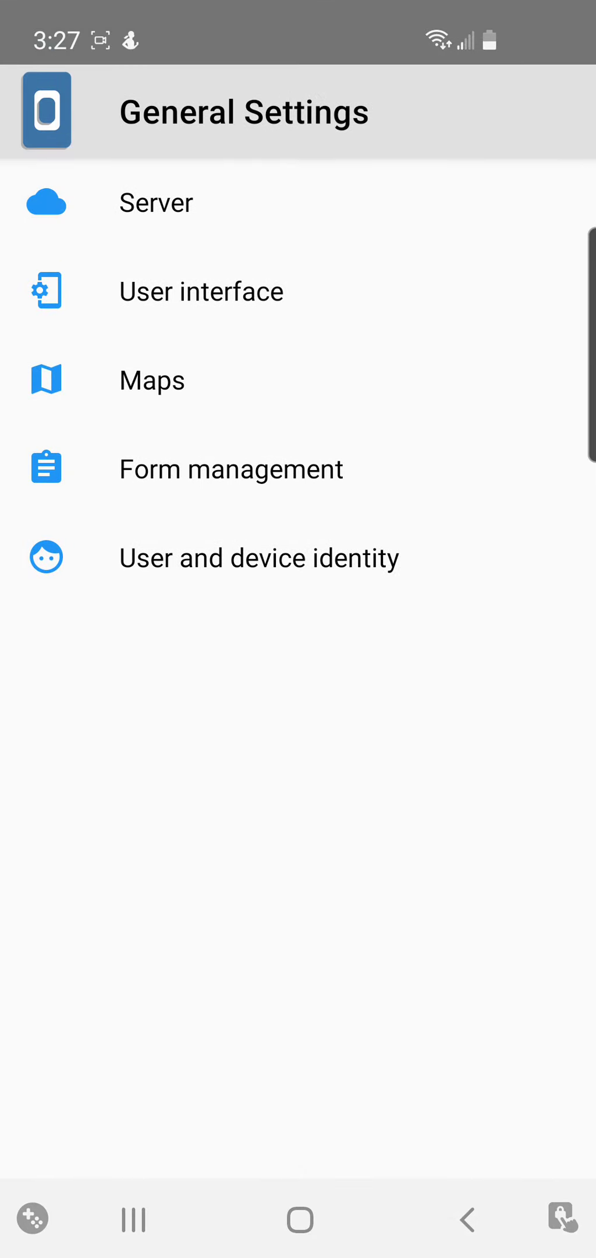
click(156, 202)
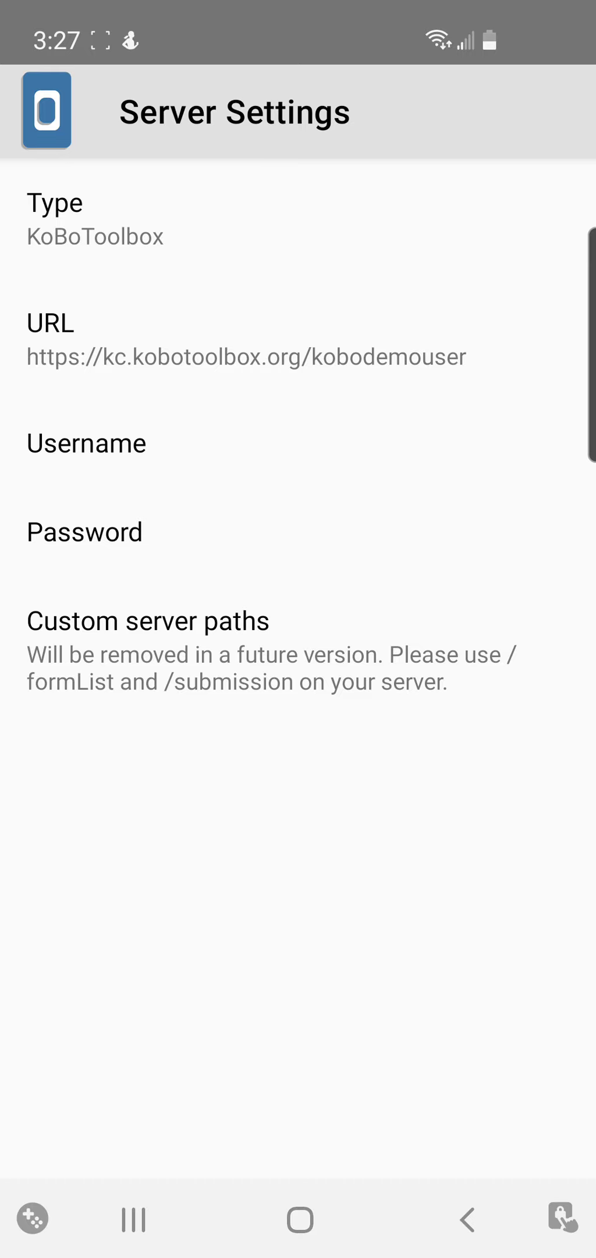
click(246, 341)
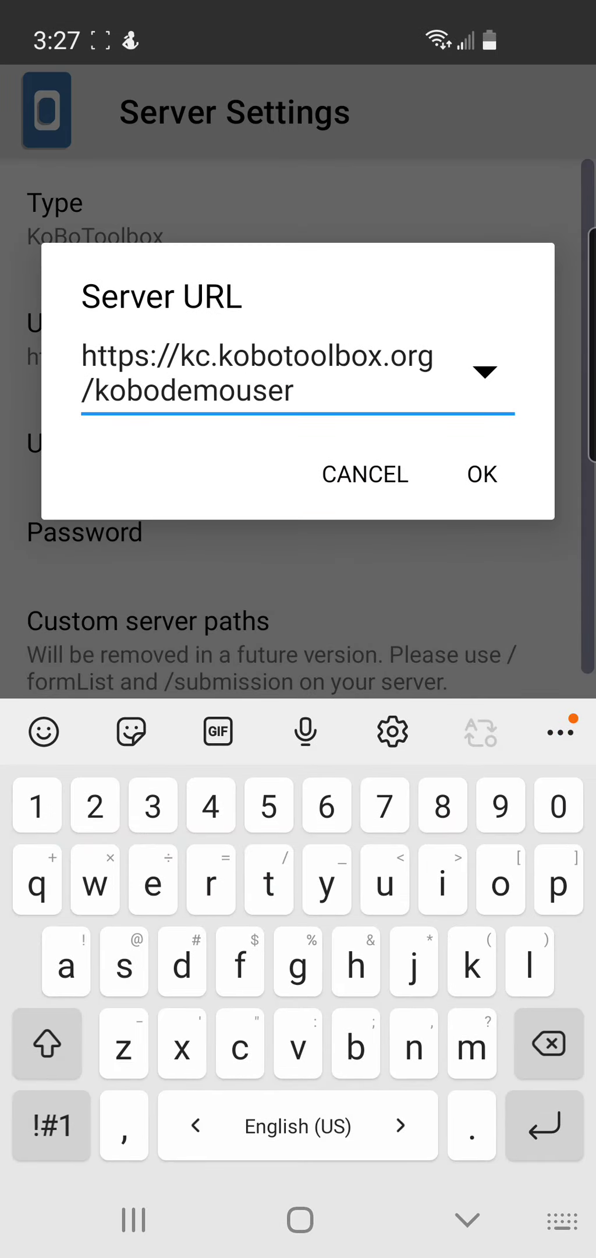
key(BackSpace)
key(BackSpace)
key(BackSpace)
key(BackSpace)
key(BackSpace)
key(BackSpace)
key(BackSpace)
key(BackSpace)
key(BackSpace)
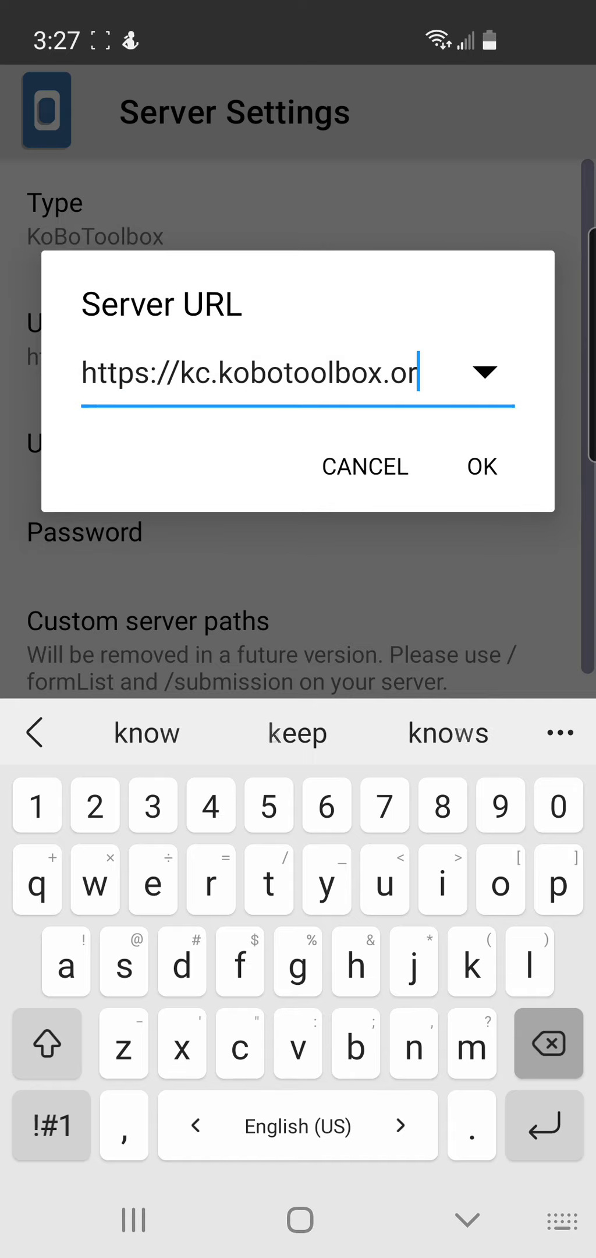
key(BackSpace)
key(BackSpace)
key(BackSpace)
key(BackSpace)
key(BackSpace)
key(BackSpace)
key(BackSpace)
key(BackSpace)
key(BackSpace)
key(BackSpace)
key(BackSpace)
key(BackSpace)
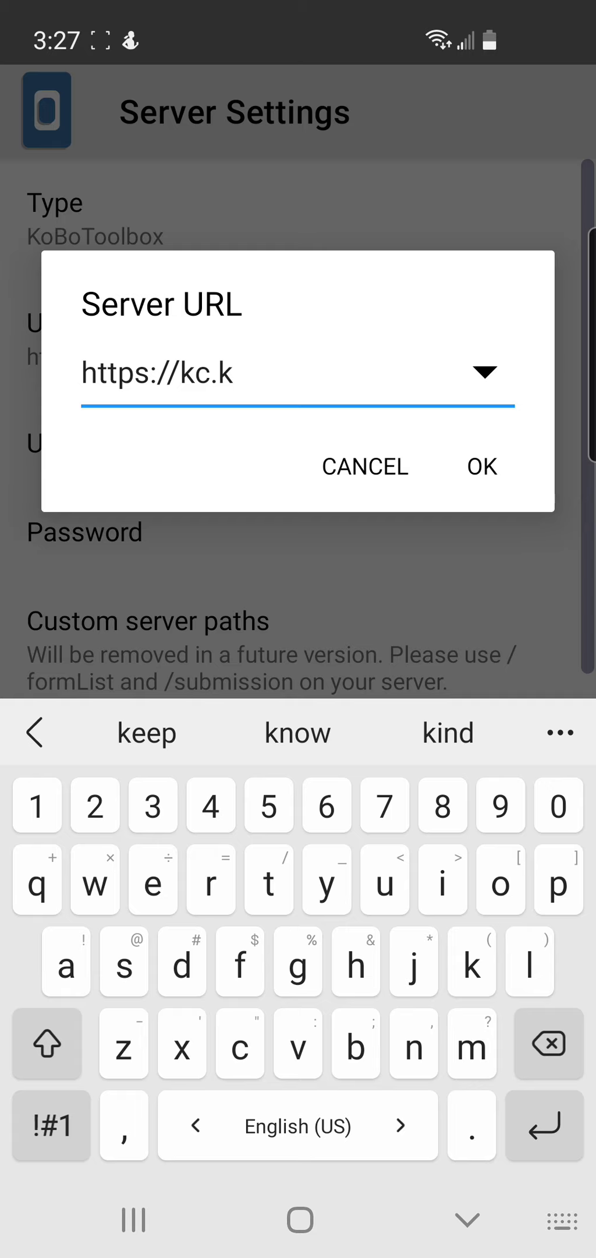
key(BackSpace)
text(huma)
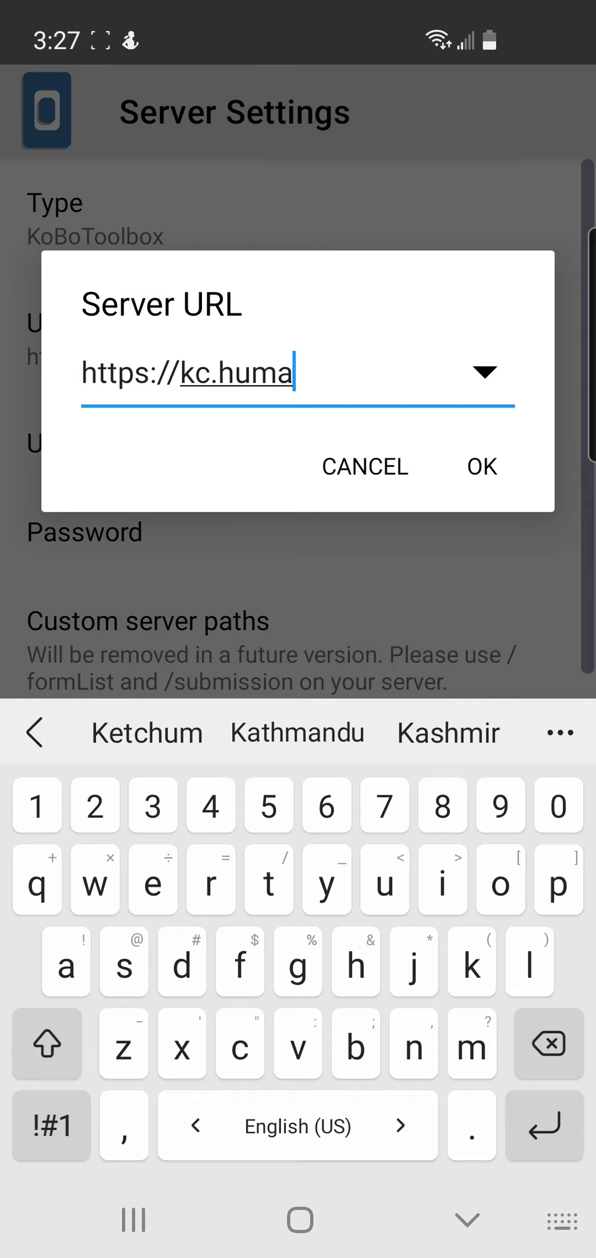
text(nitari)
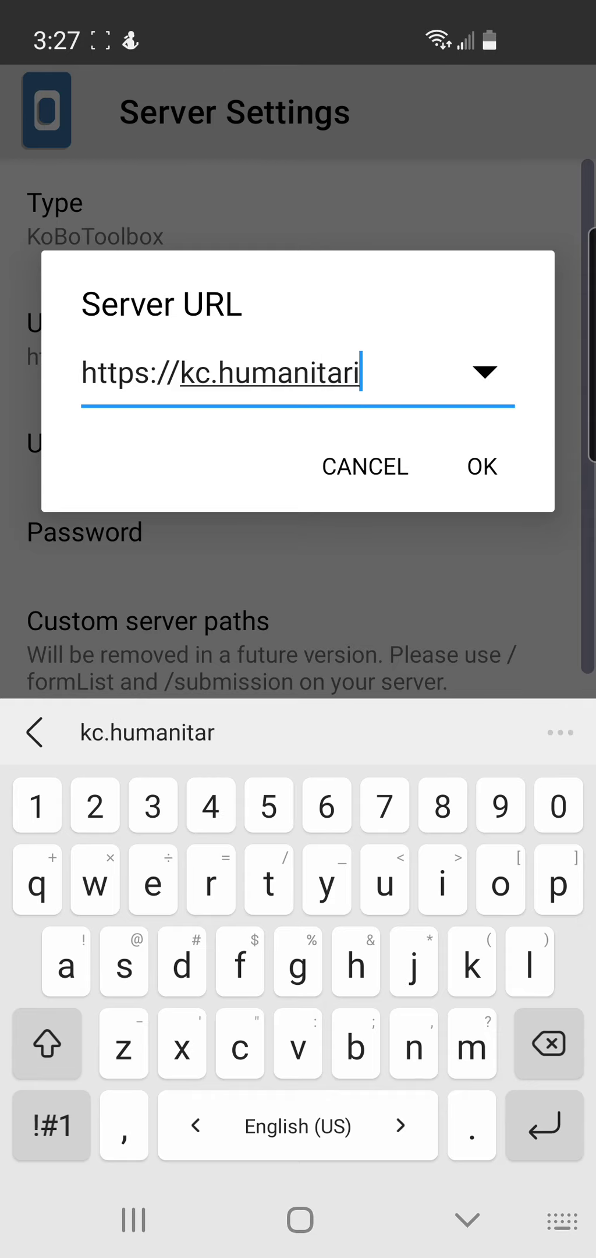
text(anresp)
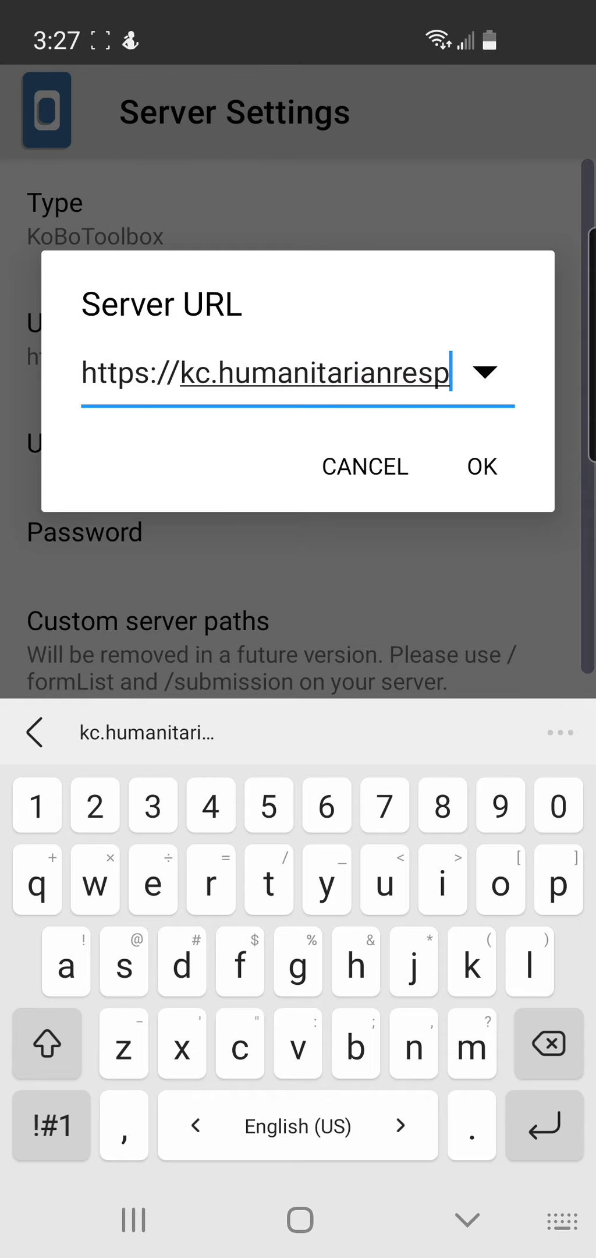
text(onse.i)
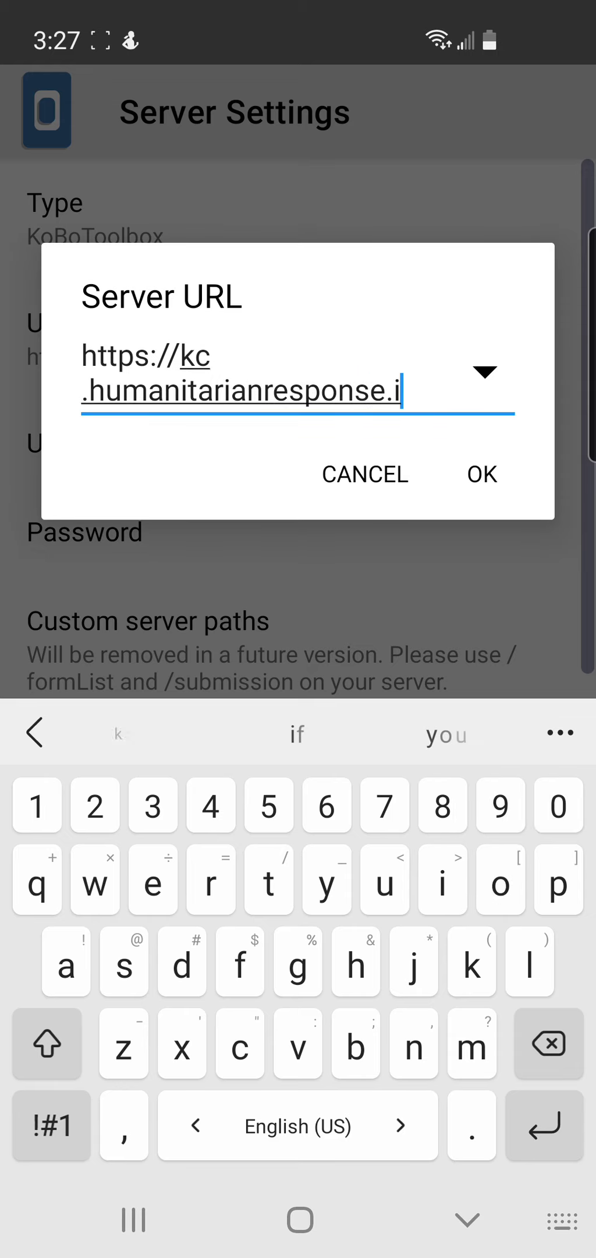
text(nfo)
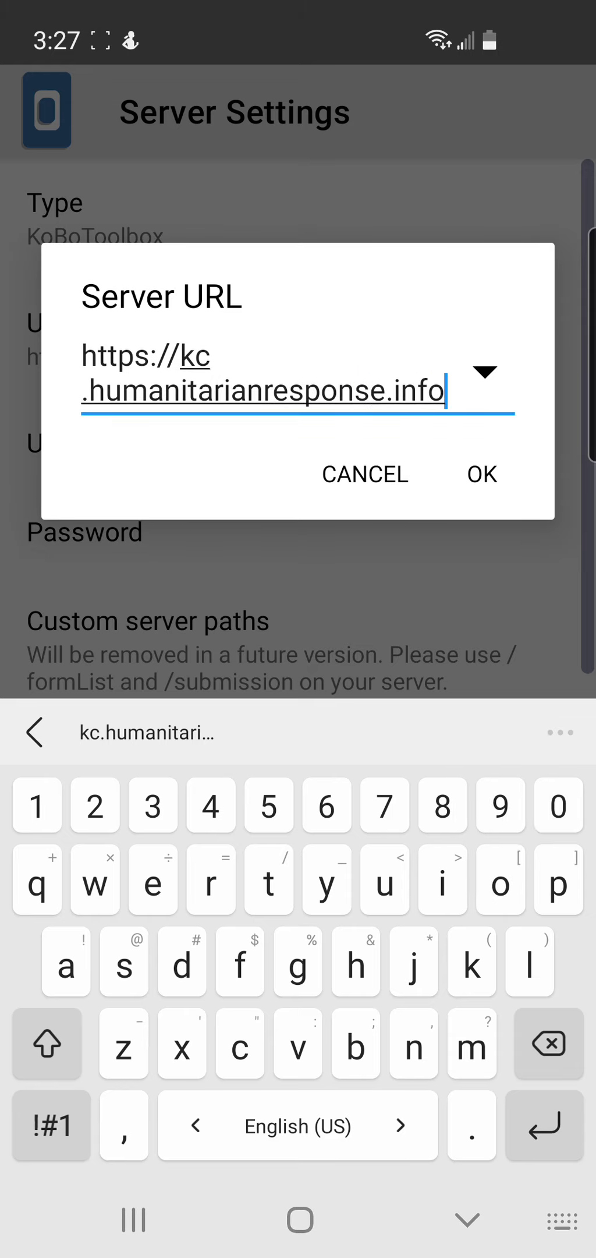
click(483, 474)
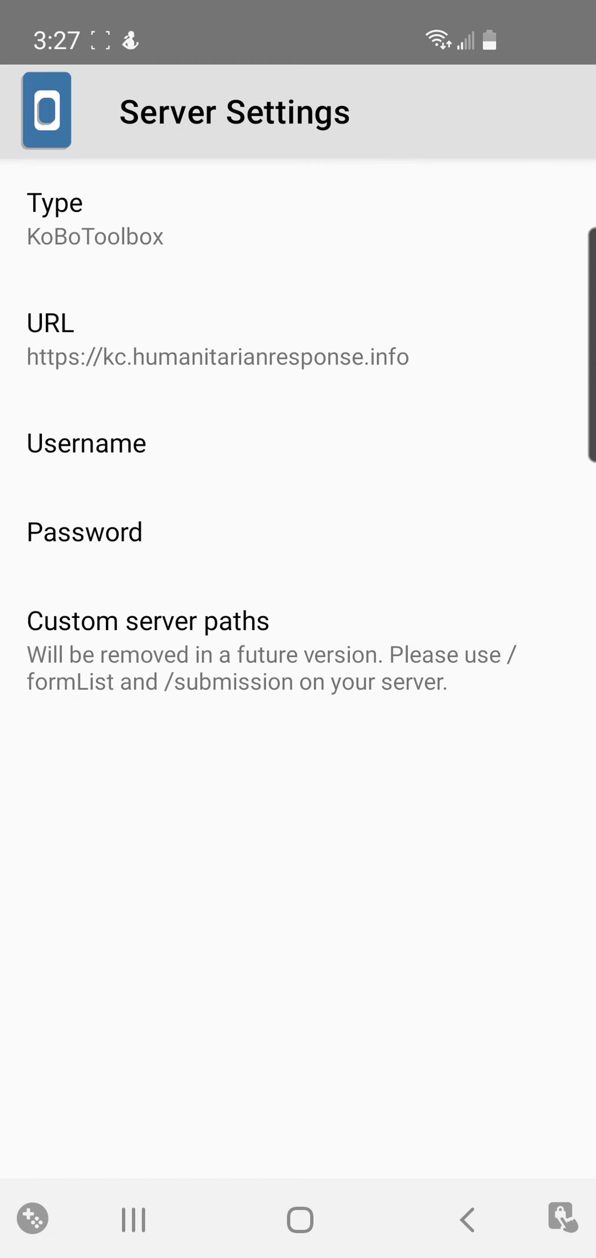
click(86, 444)
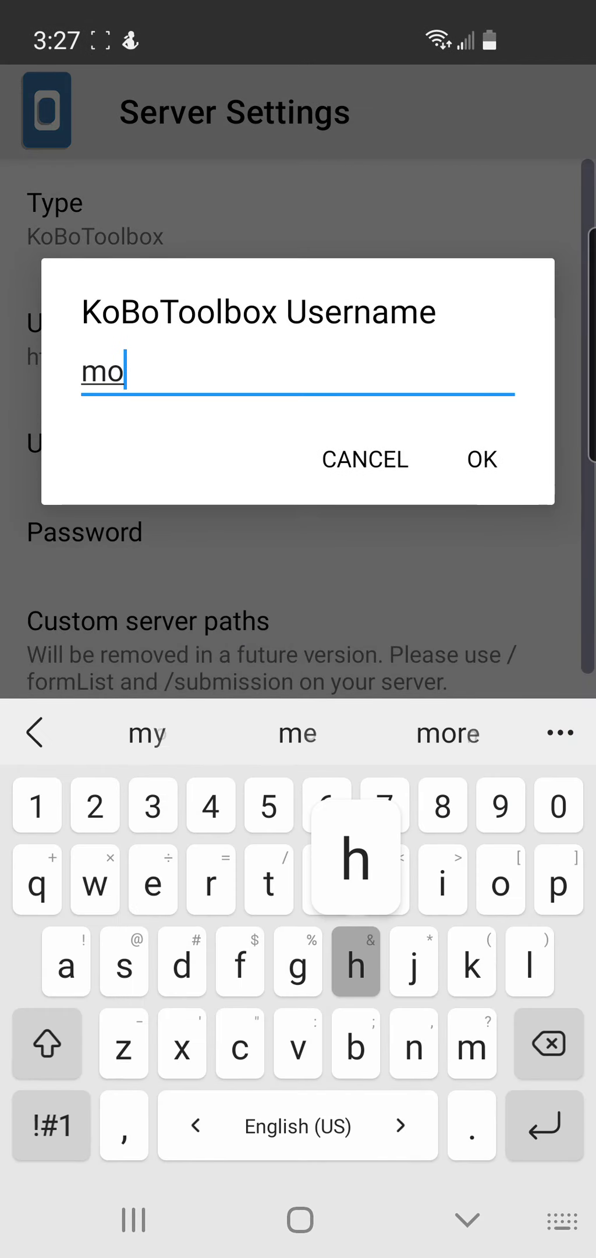
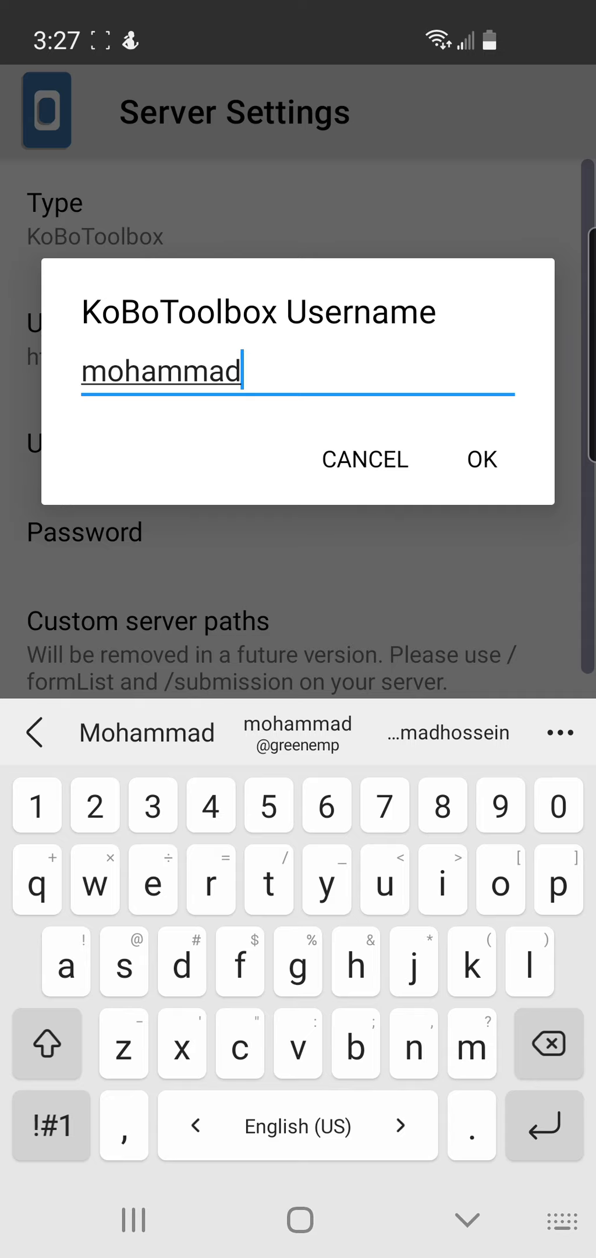
click(51, 1125)
text(_)
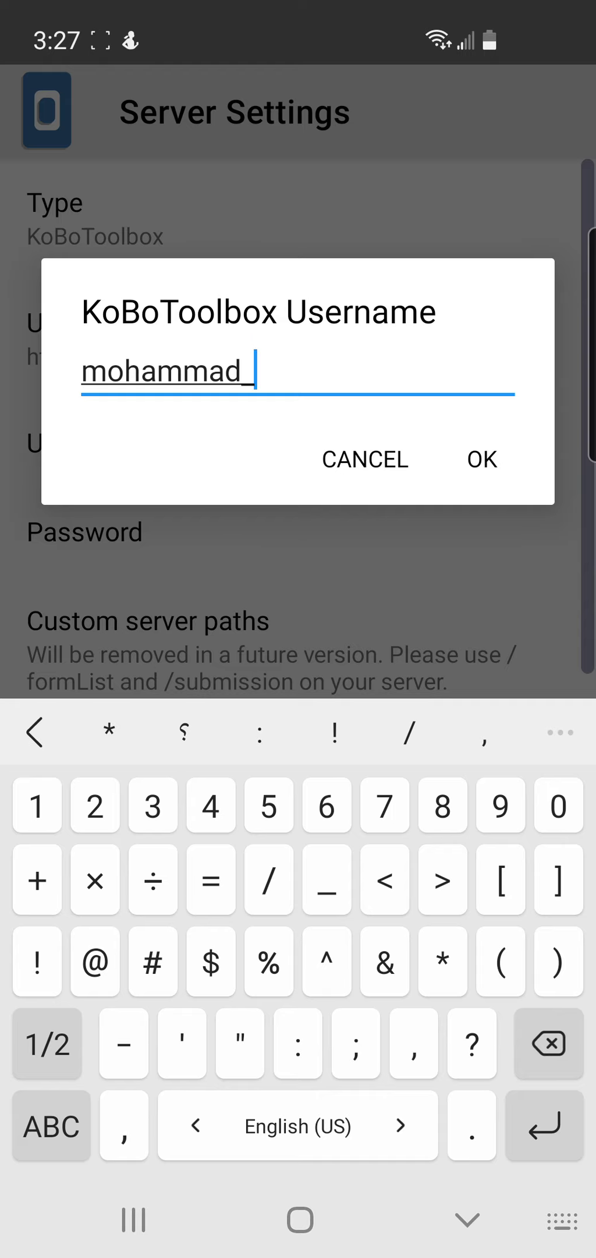
click(51, 1125)
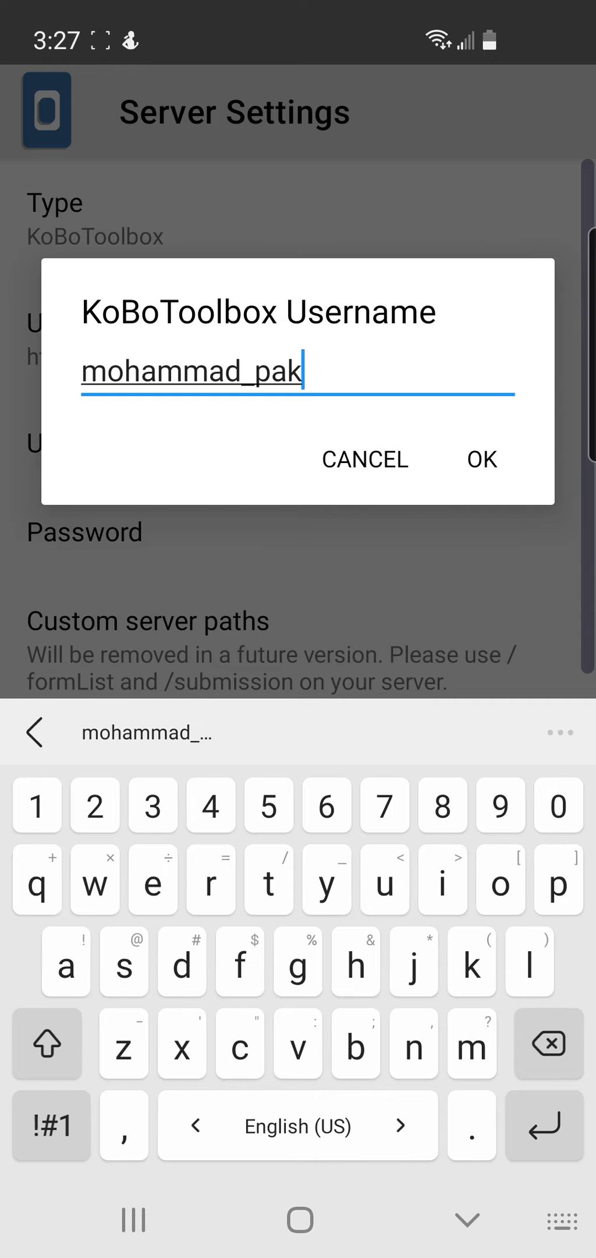
click(482, 459)
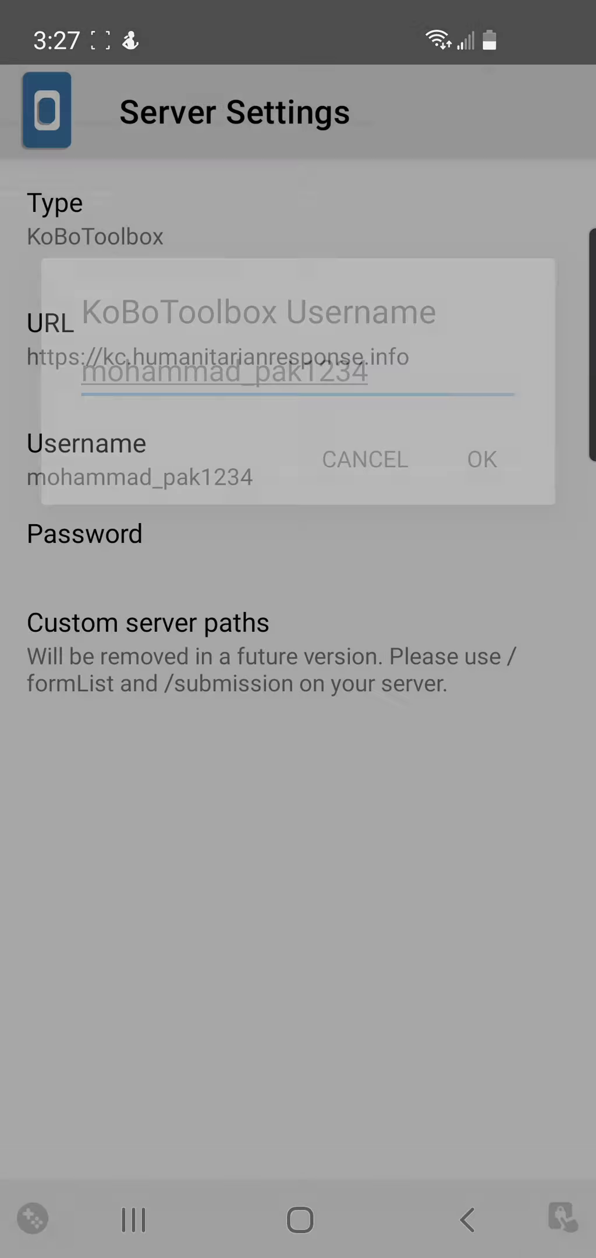
Step: Start the password entry, then return from Server Settings to the main menu
click(117, 551)
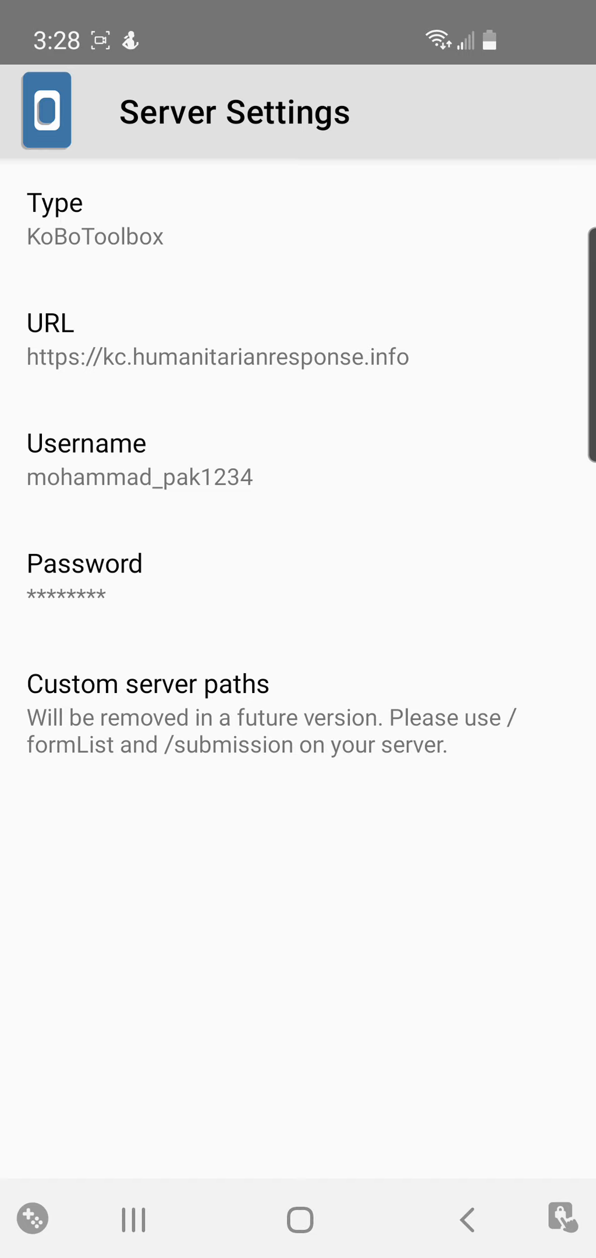
click(468, 1219)
click(467, 1219)
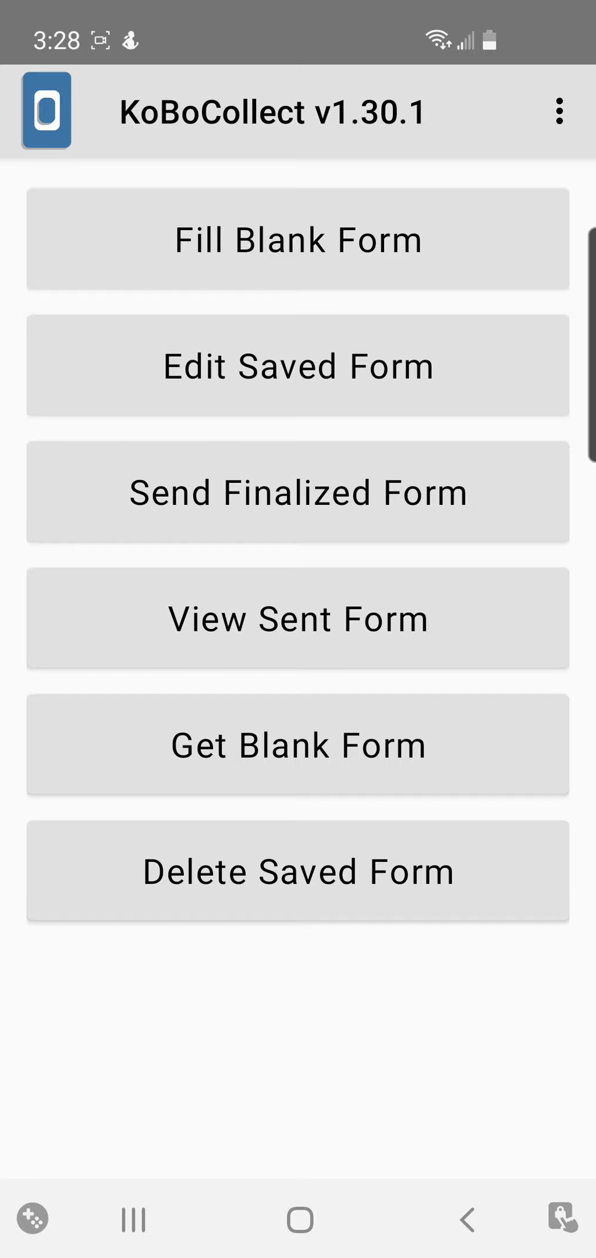
Step: Download UK Pact Form 1 from the server and deny location access when it opens
click(299, 746)
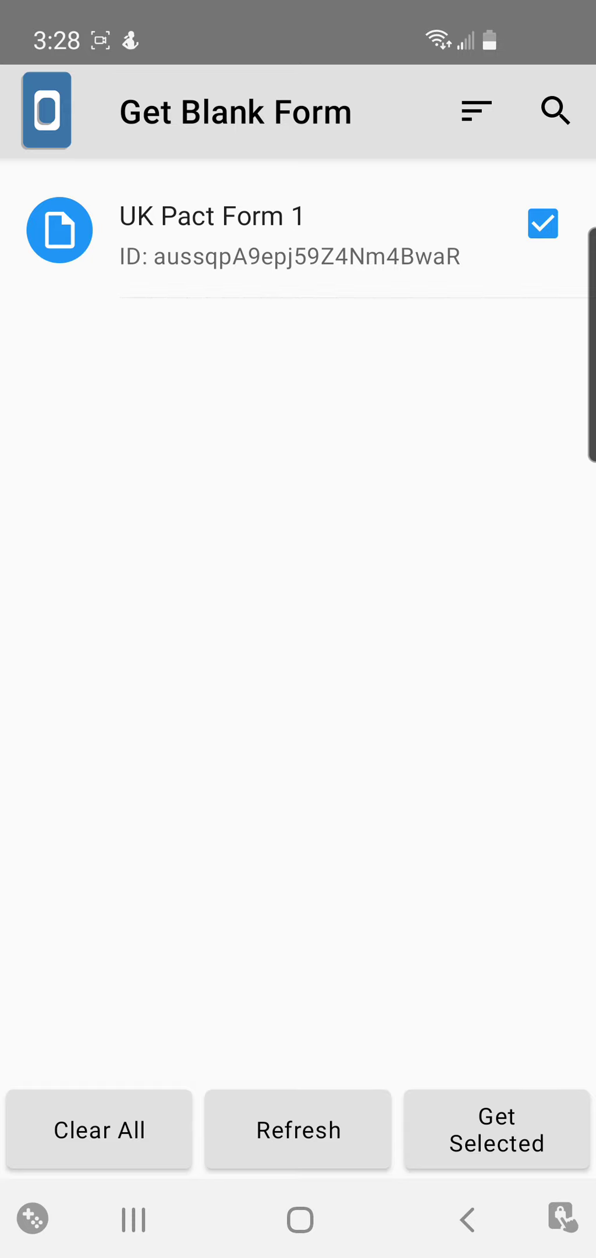
click(497, 1130)
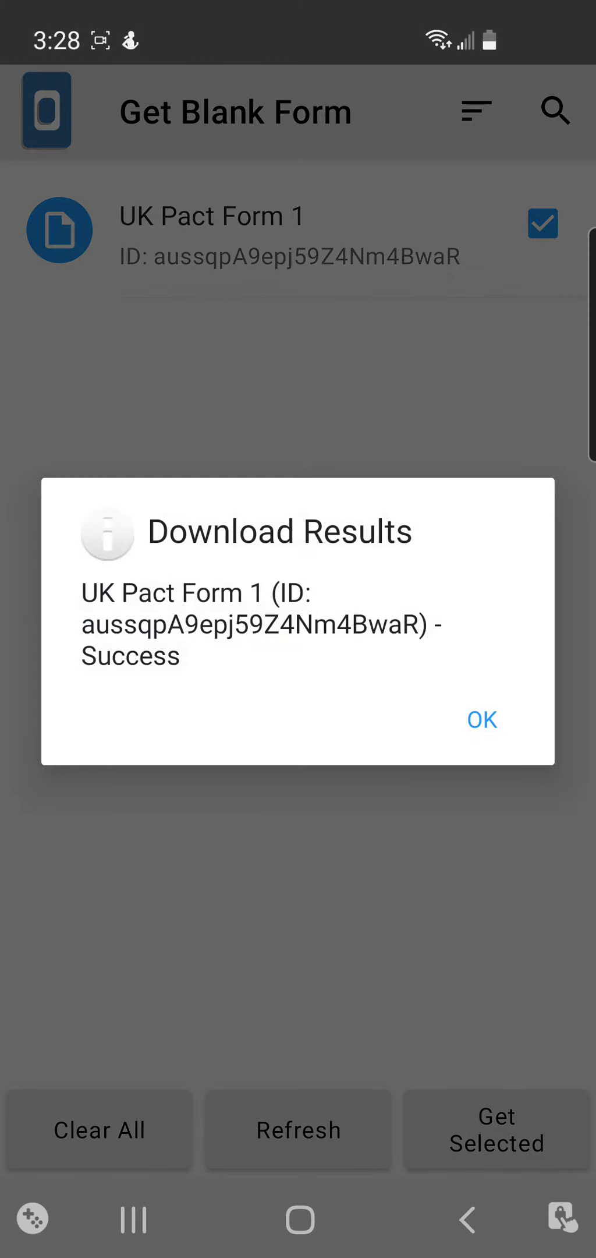
click(482, 720)
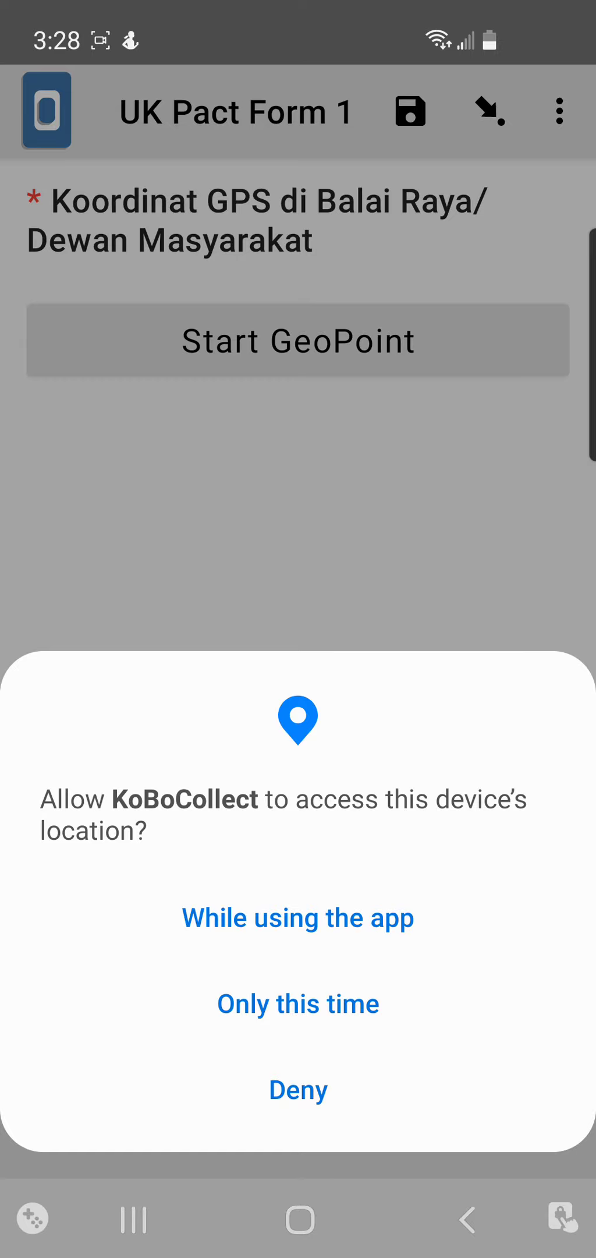
click(298, 1090)
Step: Dismiss the location notice and exit UK Pact Form 1, saving it as a draft
click(482, 735)
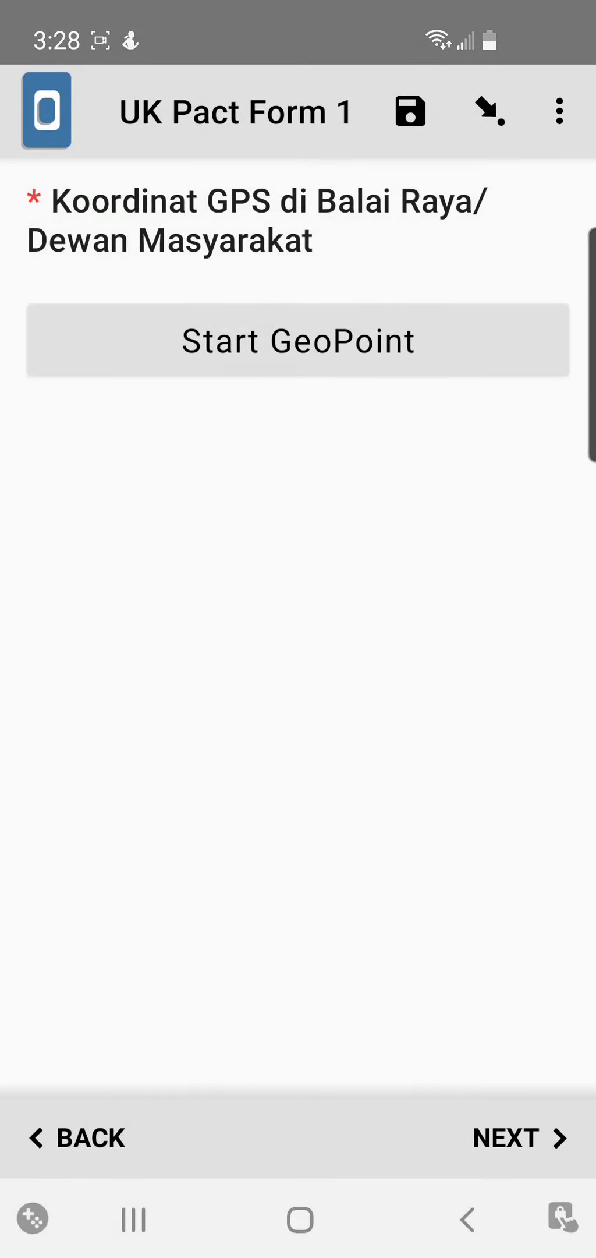
click(520, 1137)
click(560, 110)
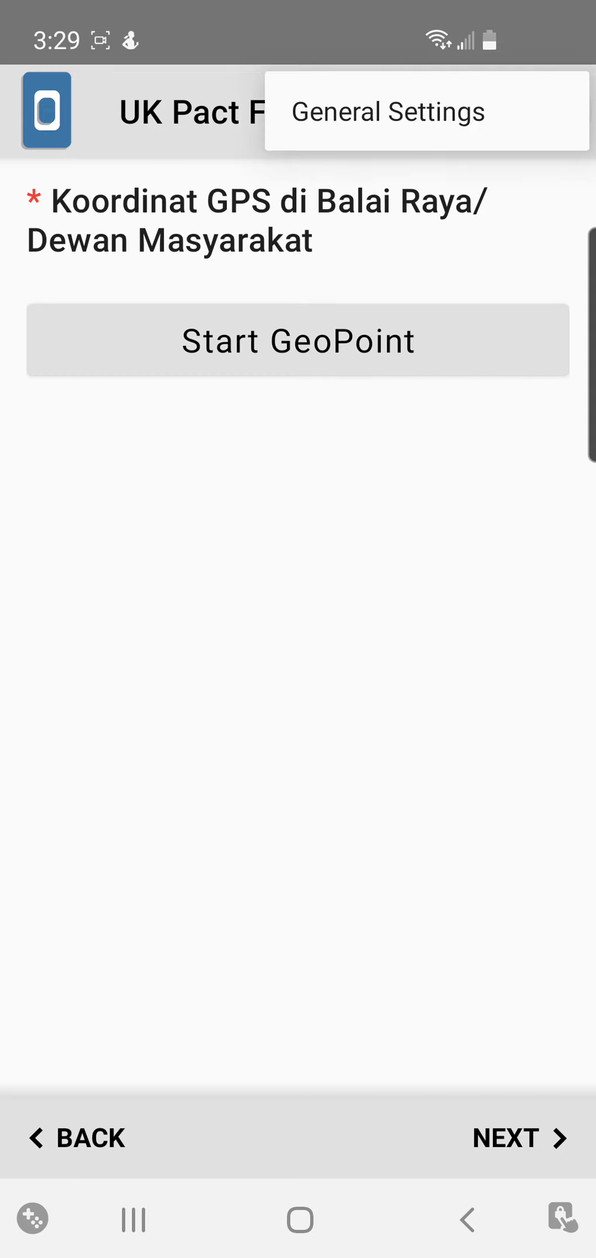
key(Escape)
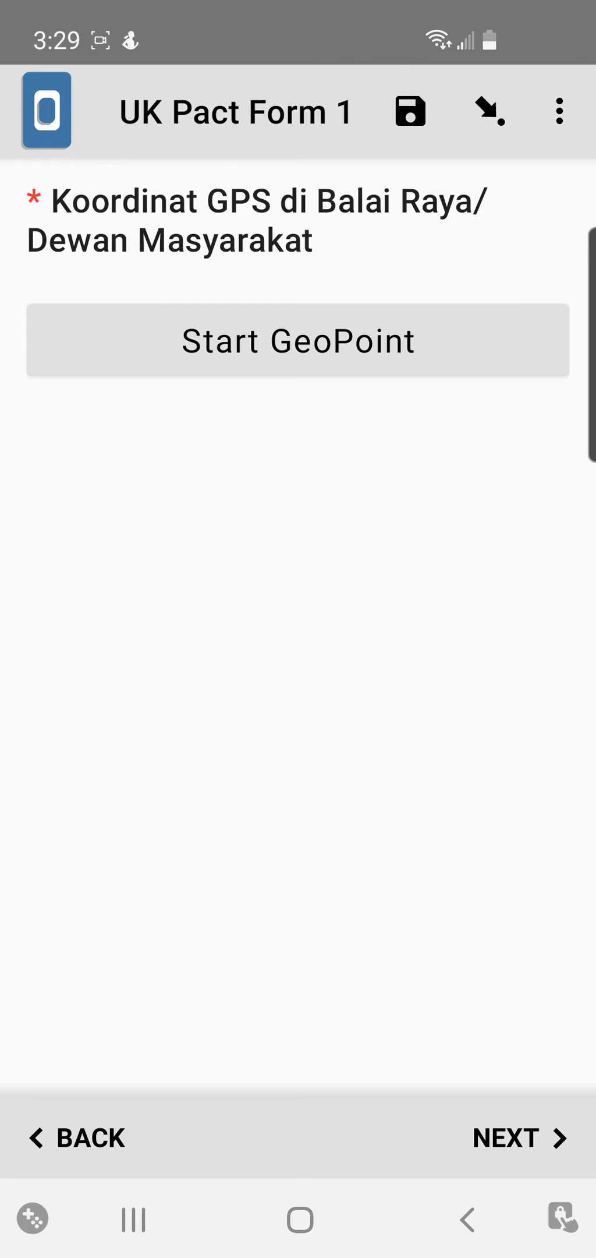
click(78, 1137)
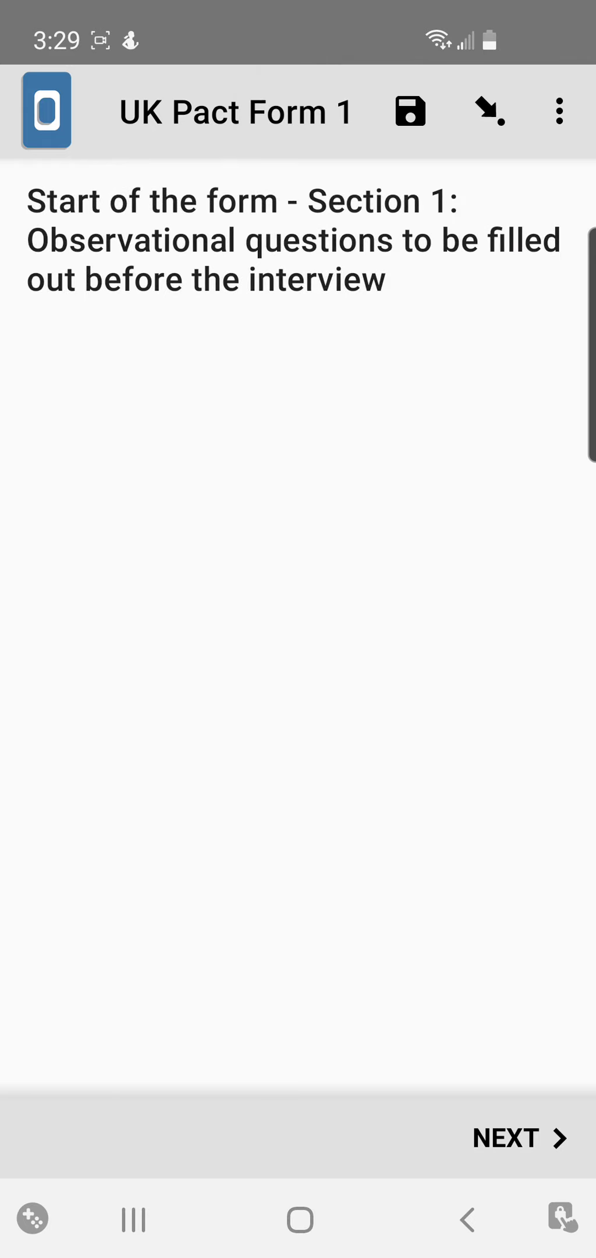
click(47, 111)
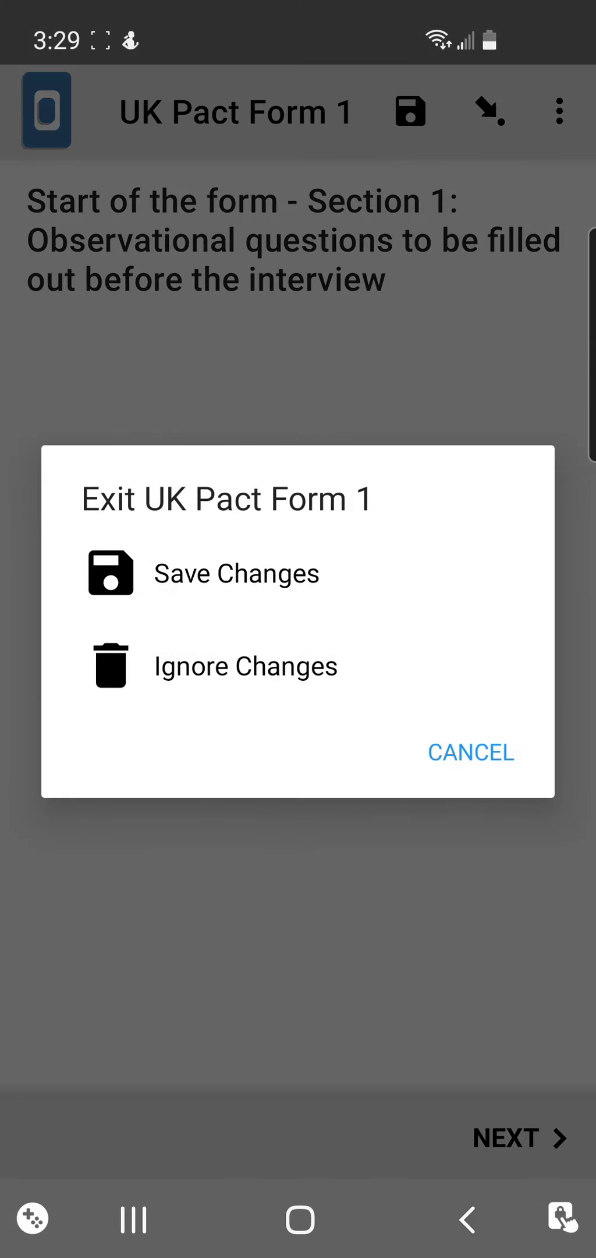
click(237, 574)
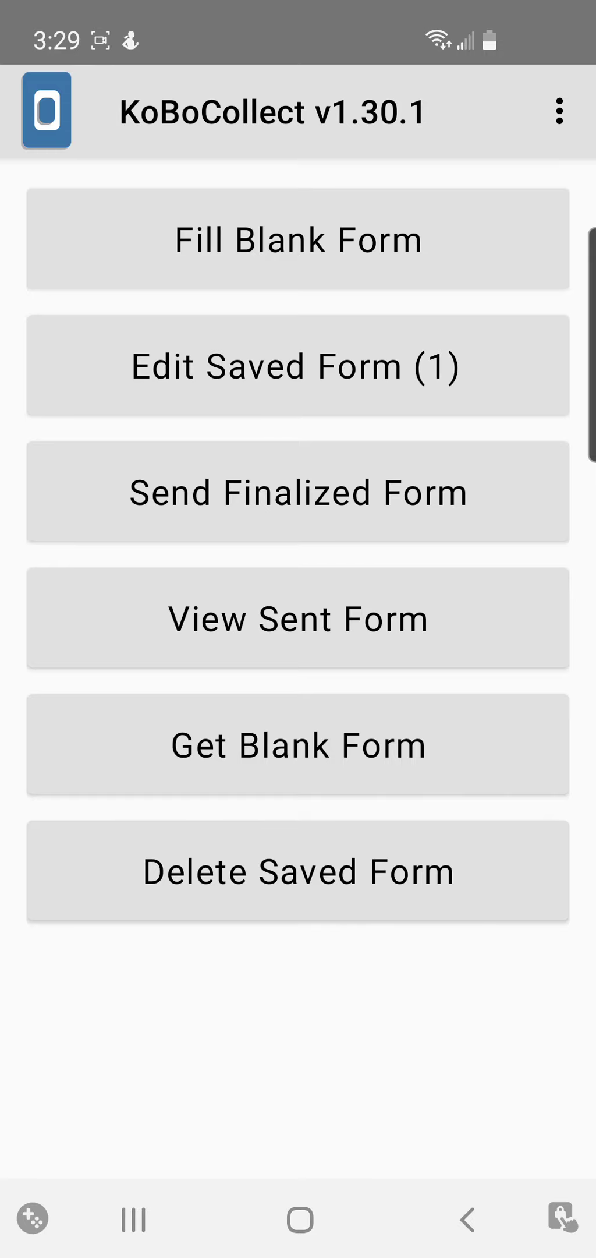
Step: Reopen saved UK Pact Form 1, exit ignoring changes, then view the empty Send Finalized list
click(298, 366)
click(244, 219)
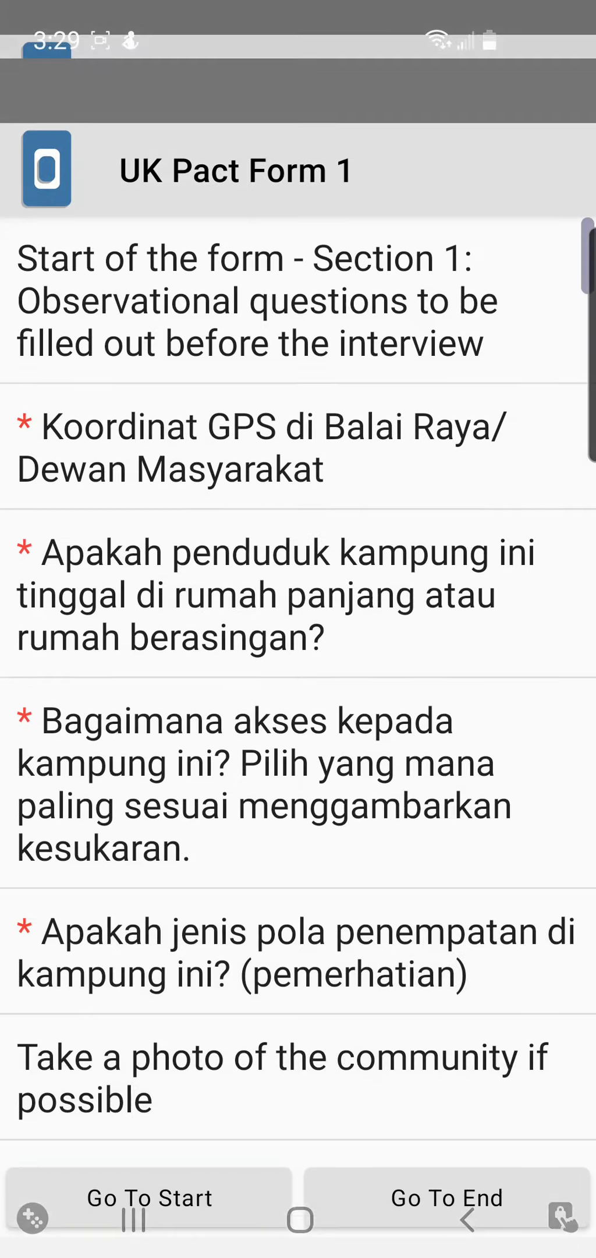
click(447, 1138)
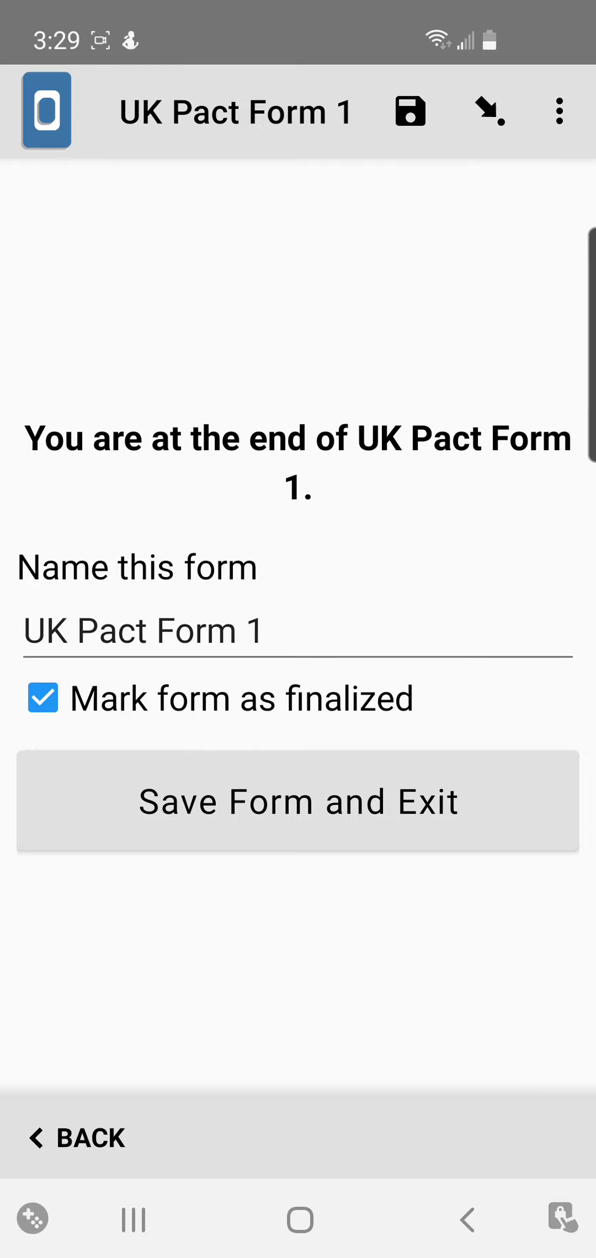
click(298, 801)
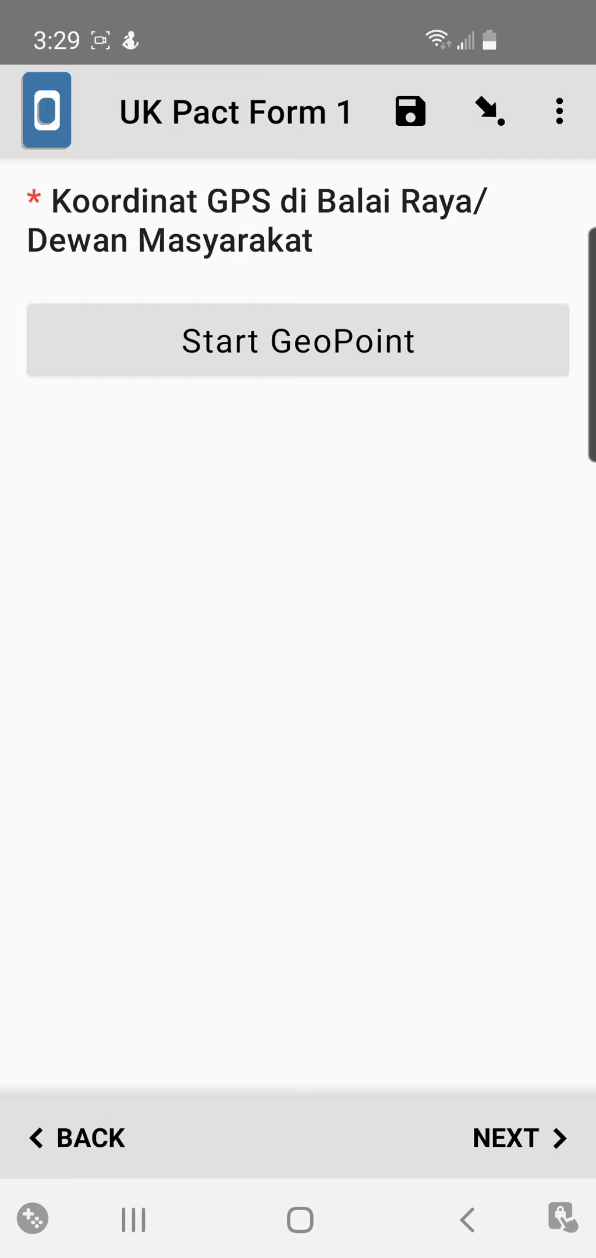
click(468, 1219)
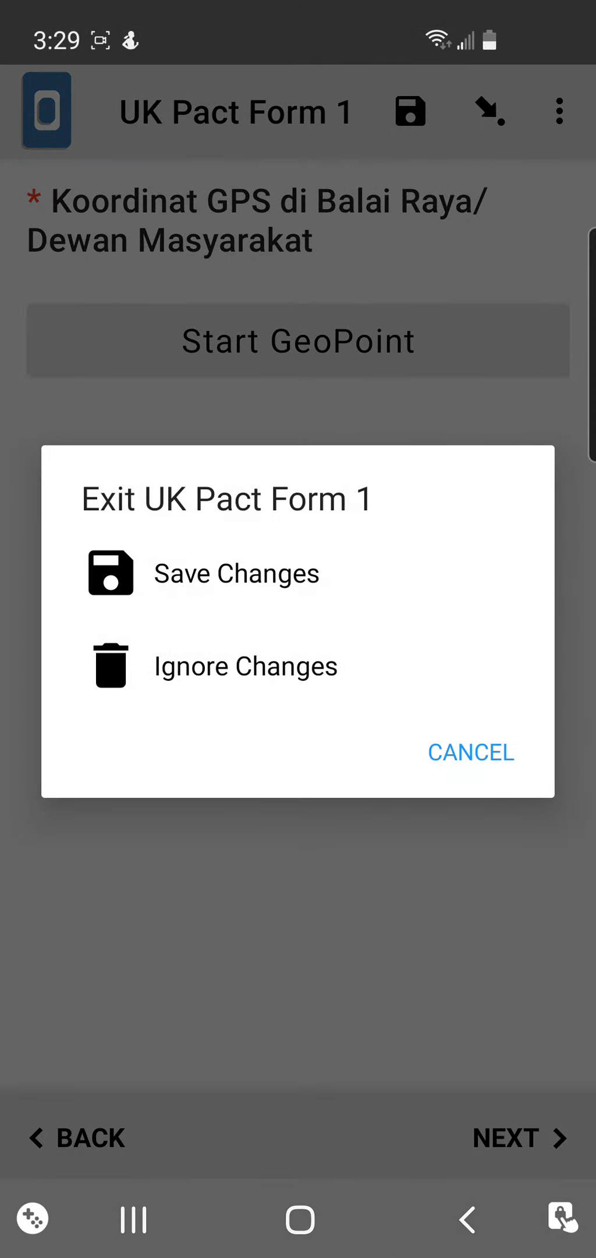
click(244, 666)
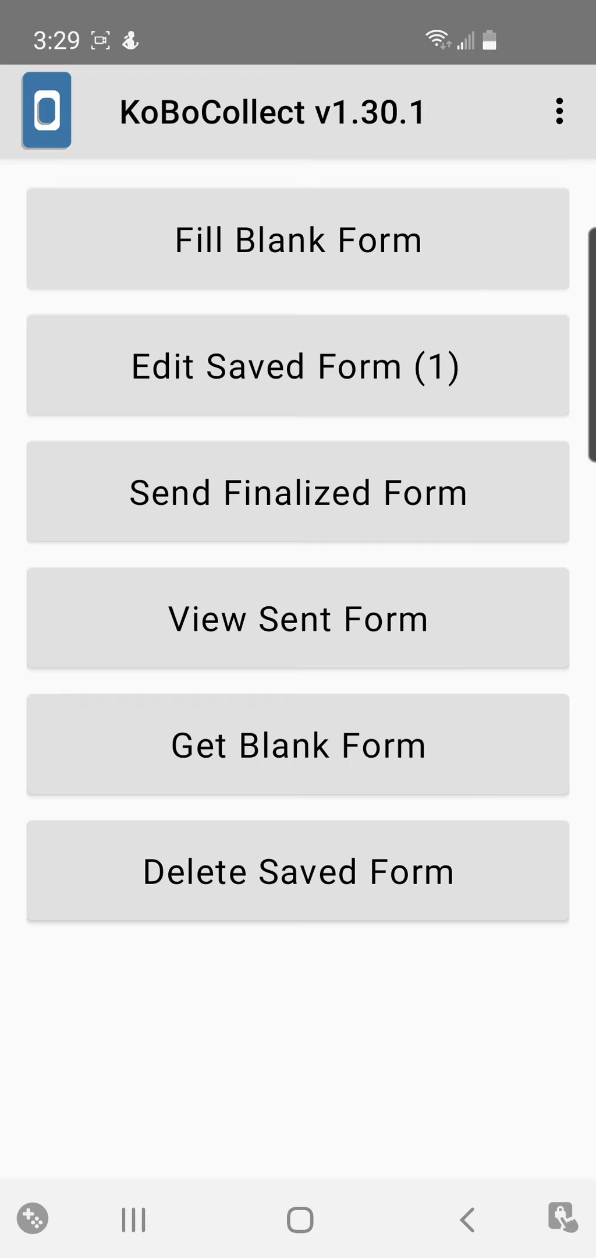
click(299, 493)
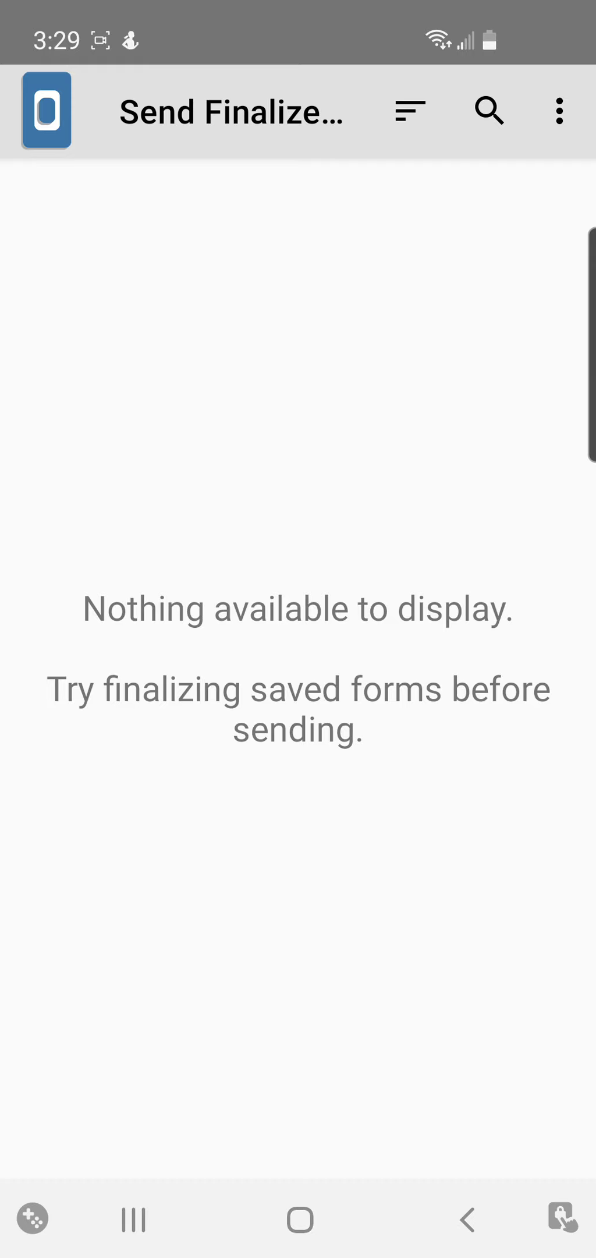
Step: Return from Send Finalized Form to the main menu and show the extra options
click(467, 1219)
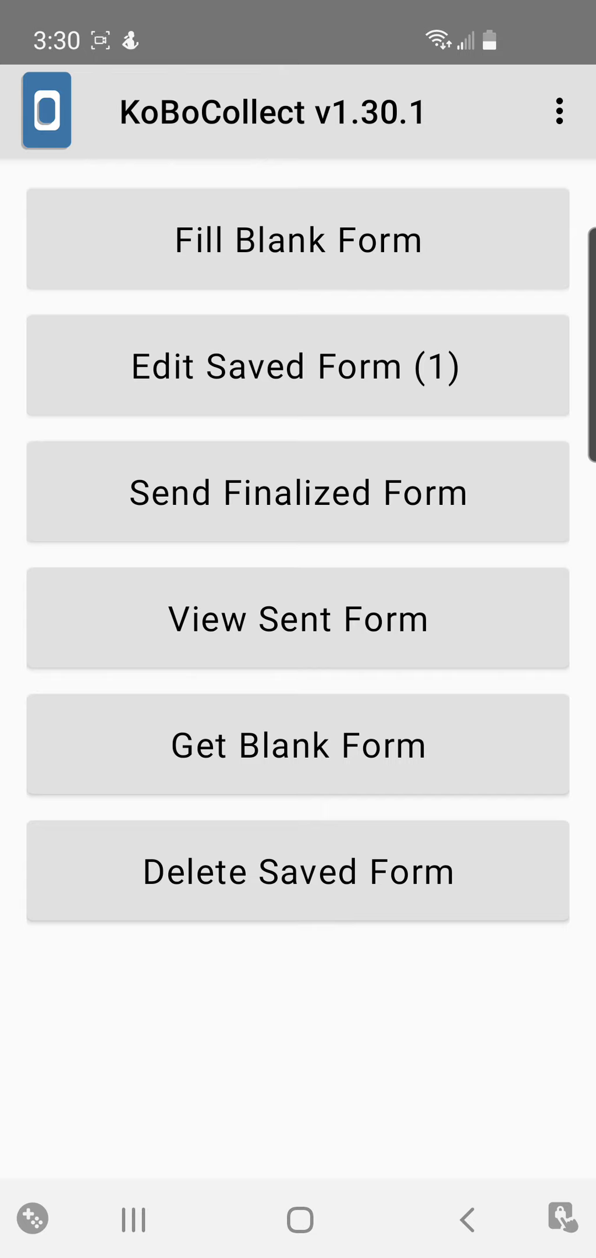
click(560, 111)
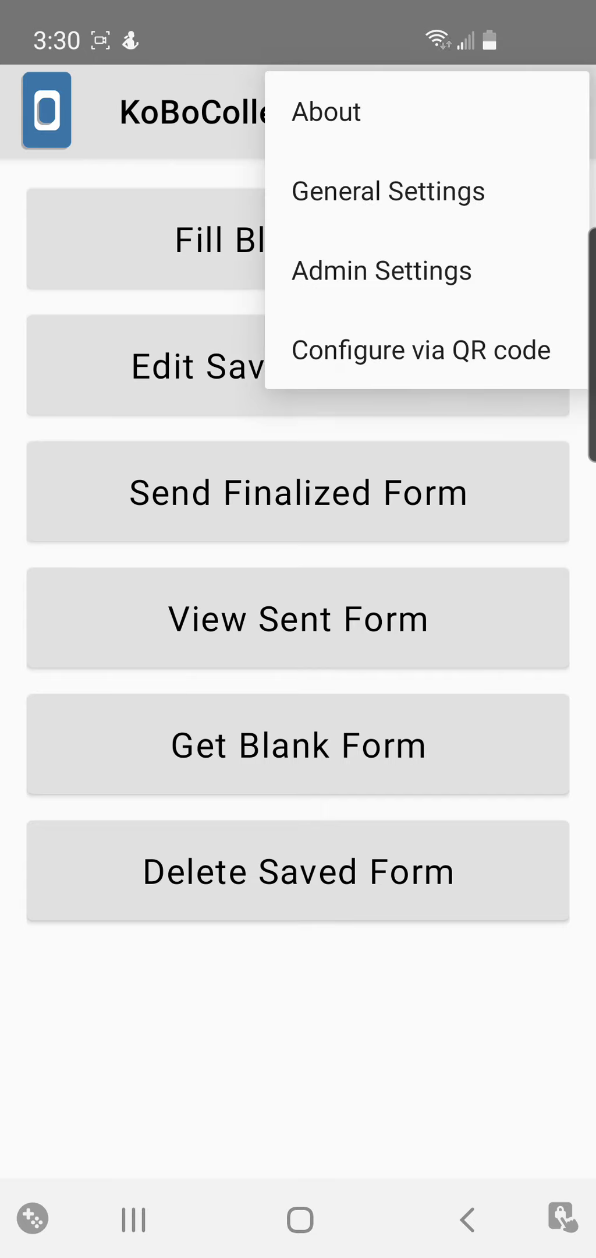
Step: Set the Form management Auto send option to Wifi or cellular
click(389, 191)
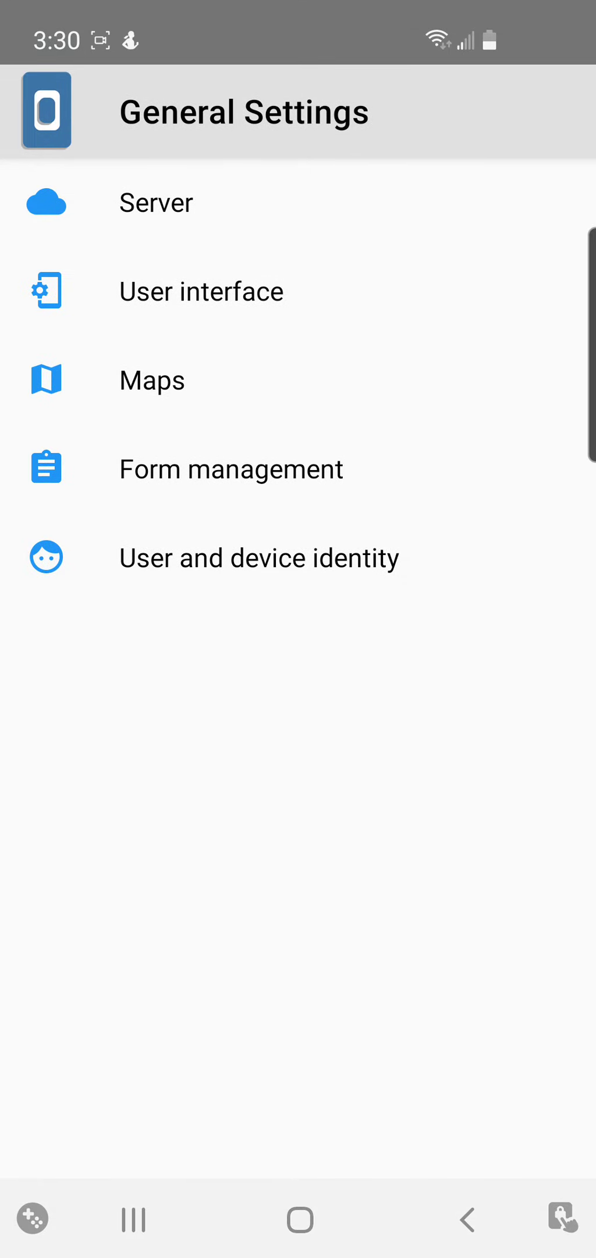
click(232, 469)
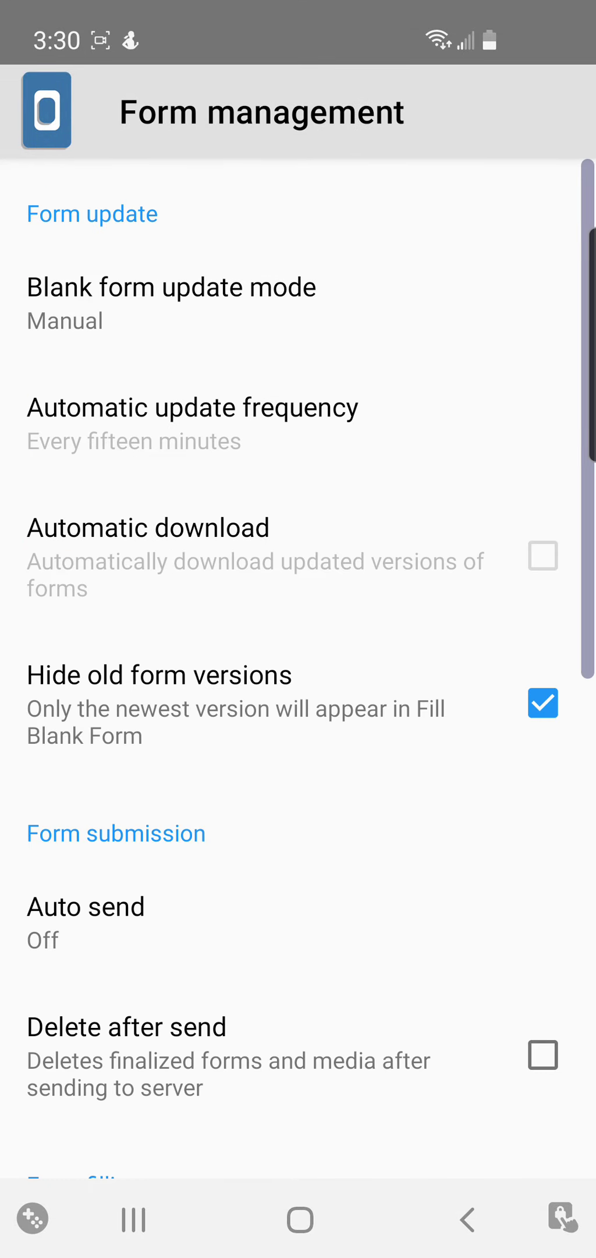
scroll(298, 670, down, 4)
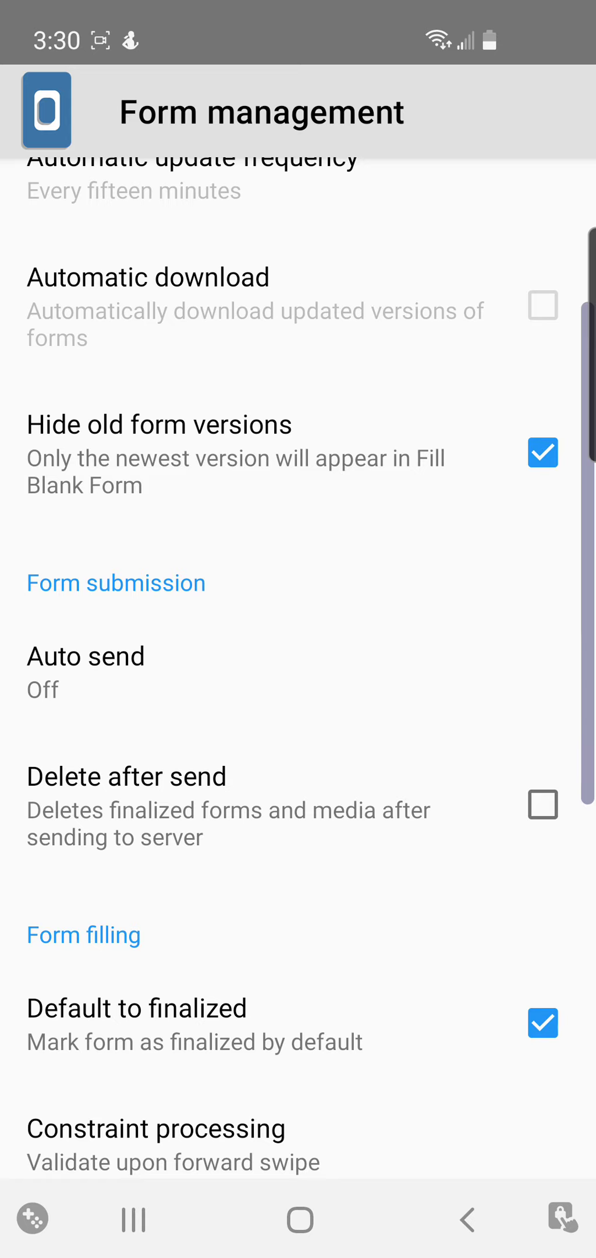
click(175, 670)
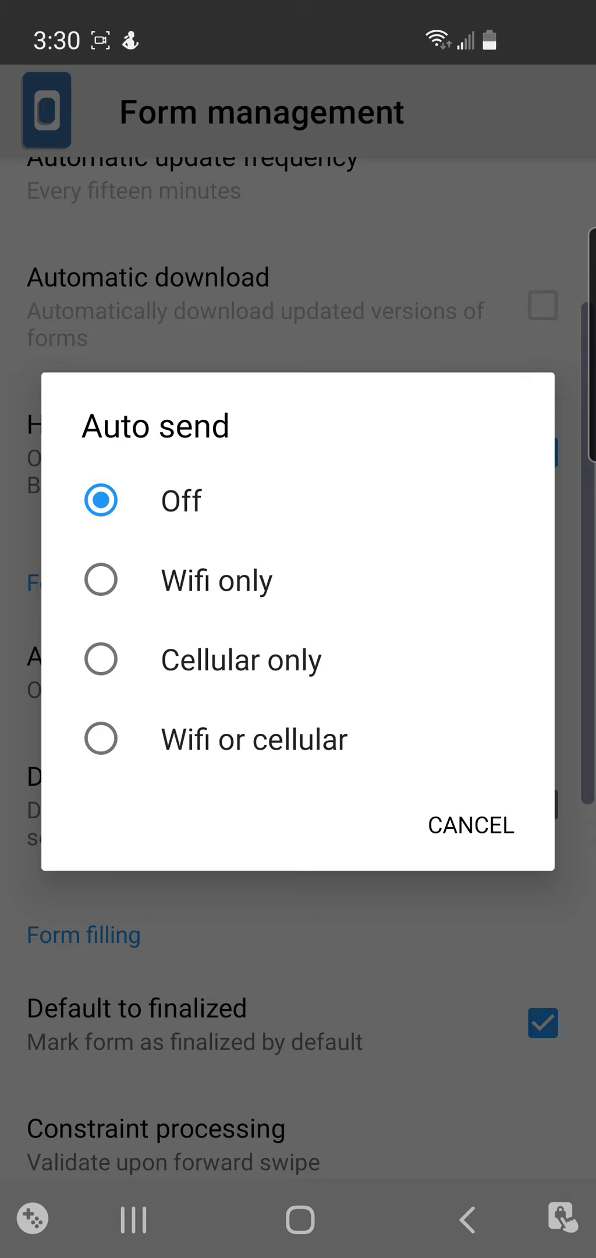
click(255, 739)
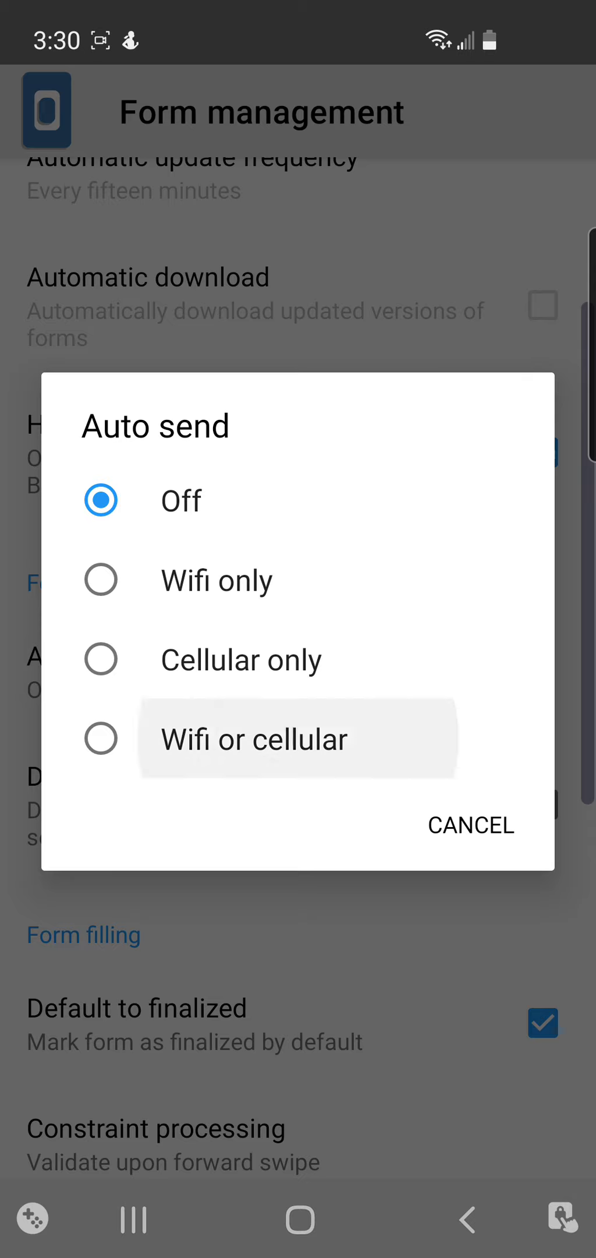